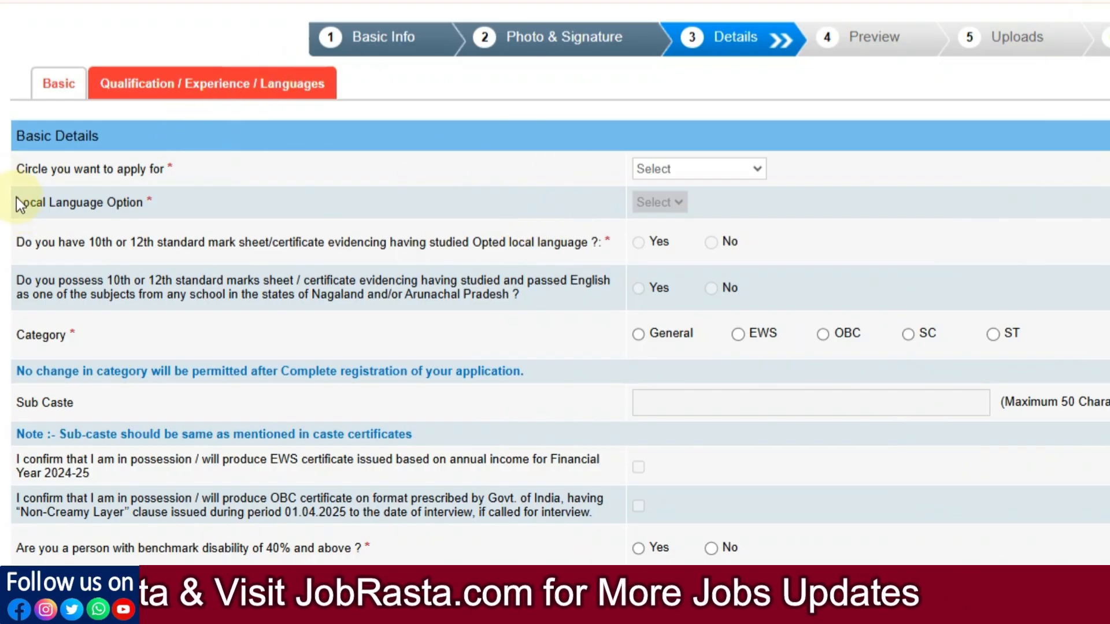
# Step: Choose circle Jaipur and local language Hindi, and answer Yes to the local-language mark sheet question
pyautogui.click(733, 169)
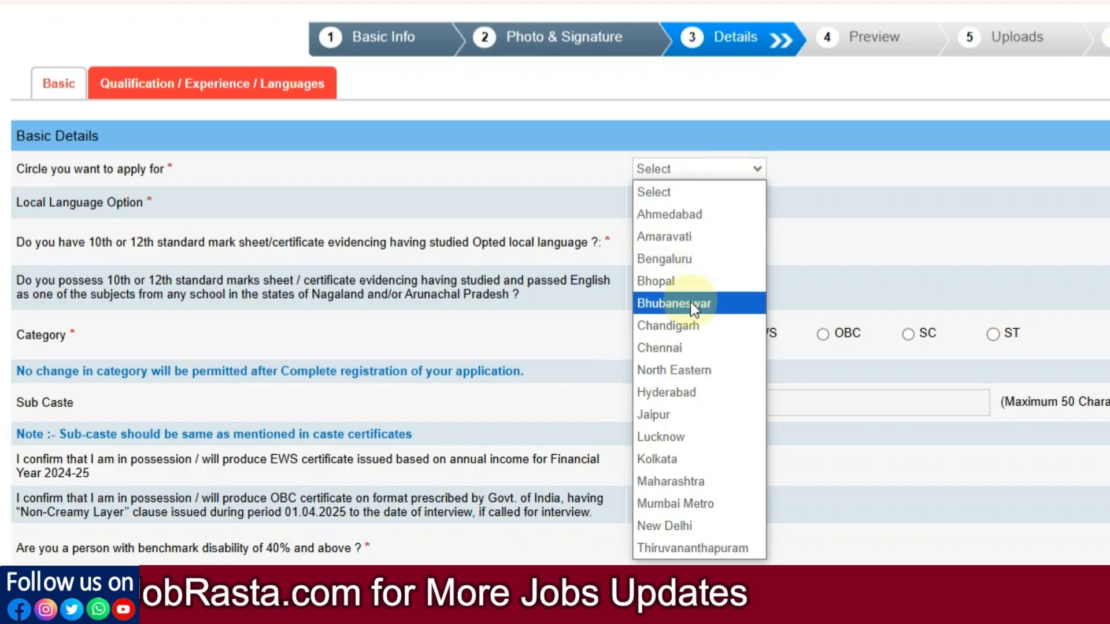
pyautogui.click(665, 415)
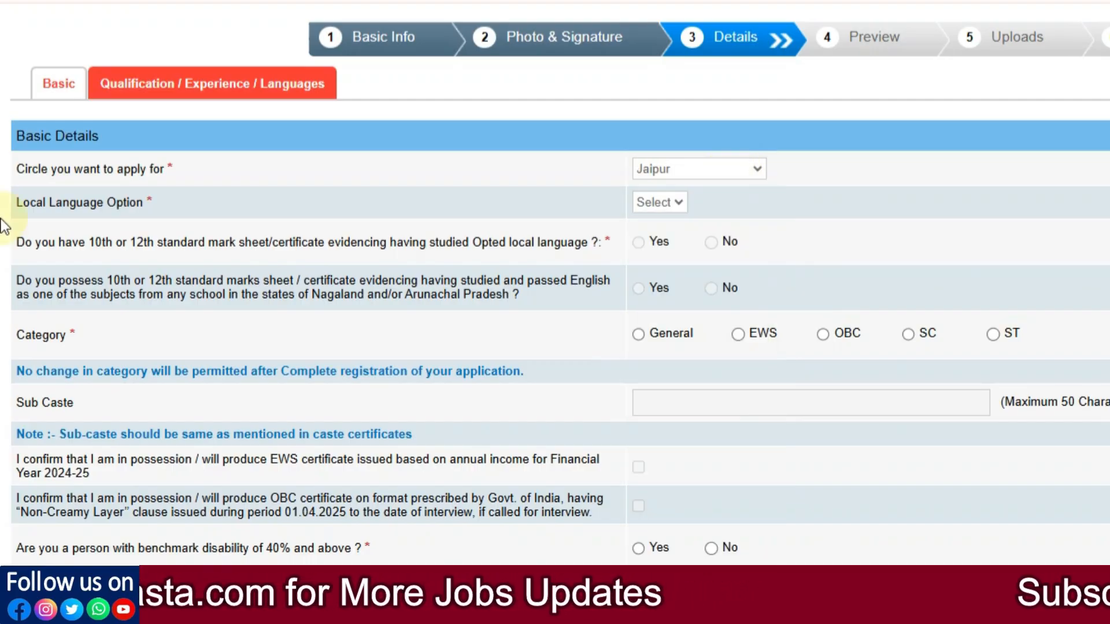
pyautogui.click(650, 203)
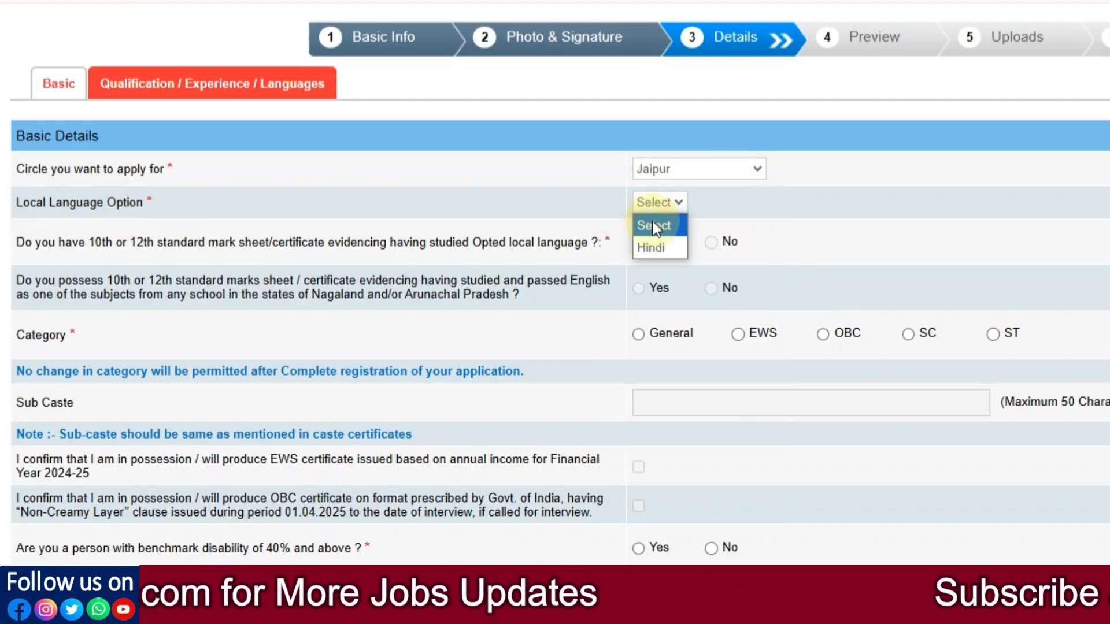
pyautogui.click(660, 250)
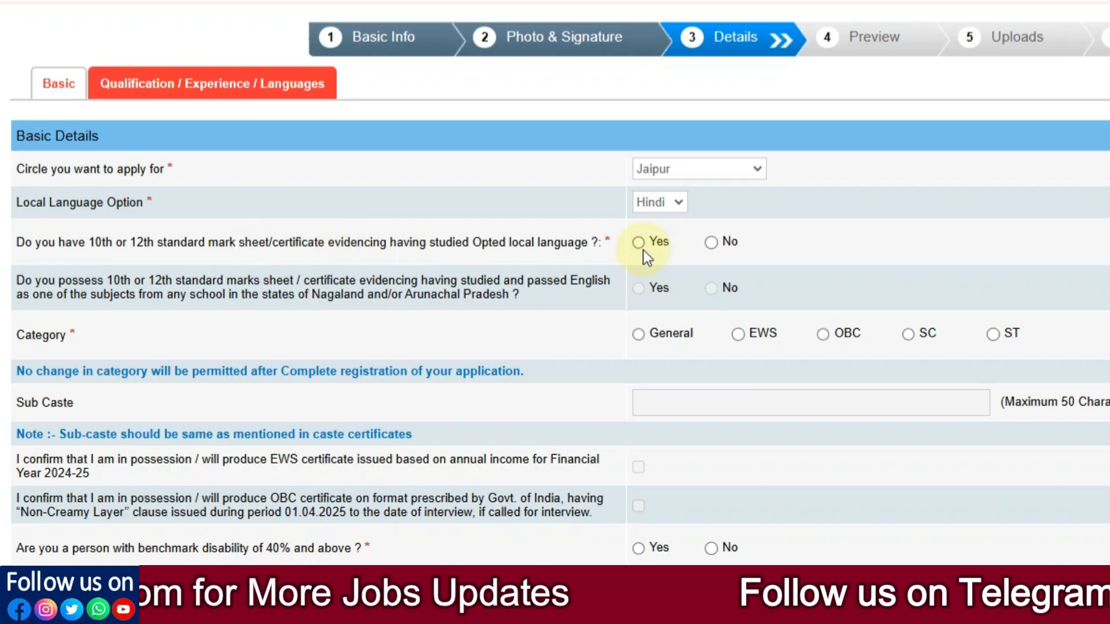
pyautogui.click(711, 242)
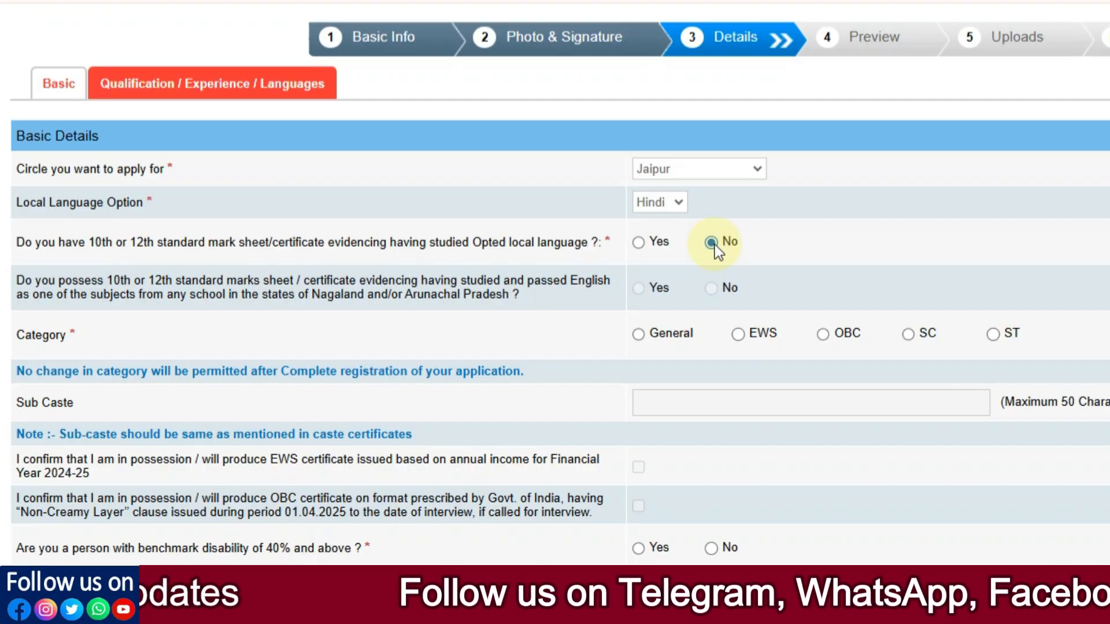
pyautogui.click(637, 244)
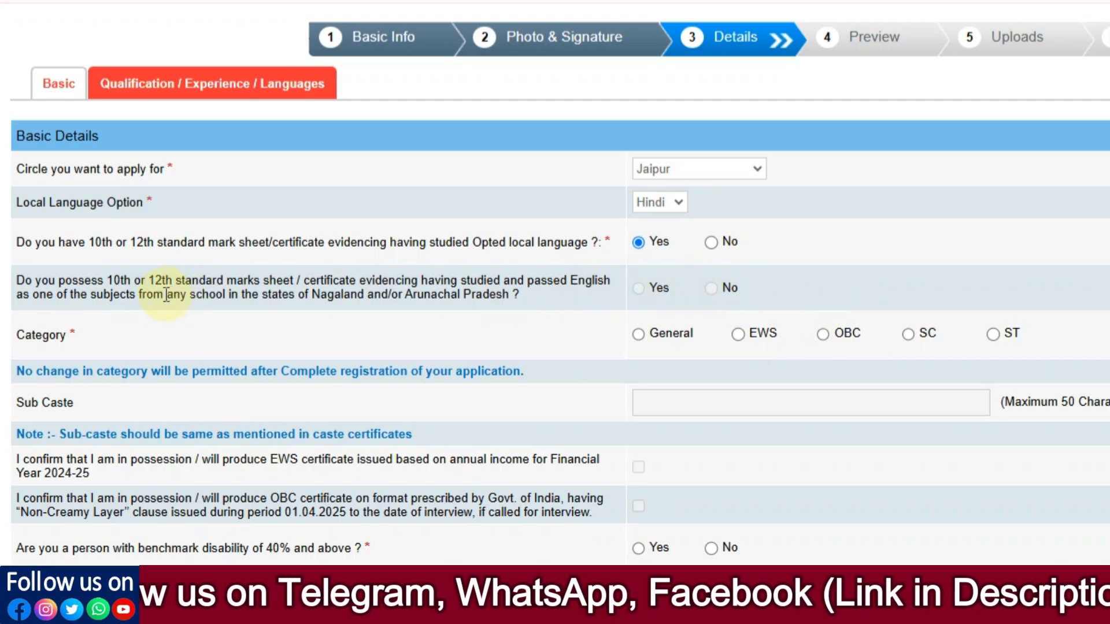
pyautogui.scroll(-2, 166, 295)
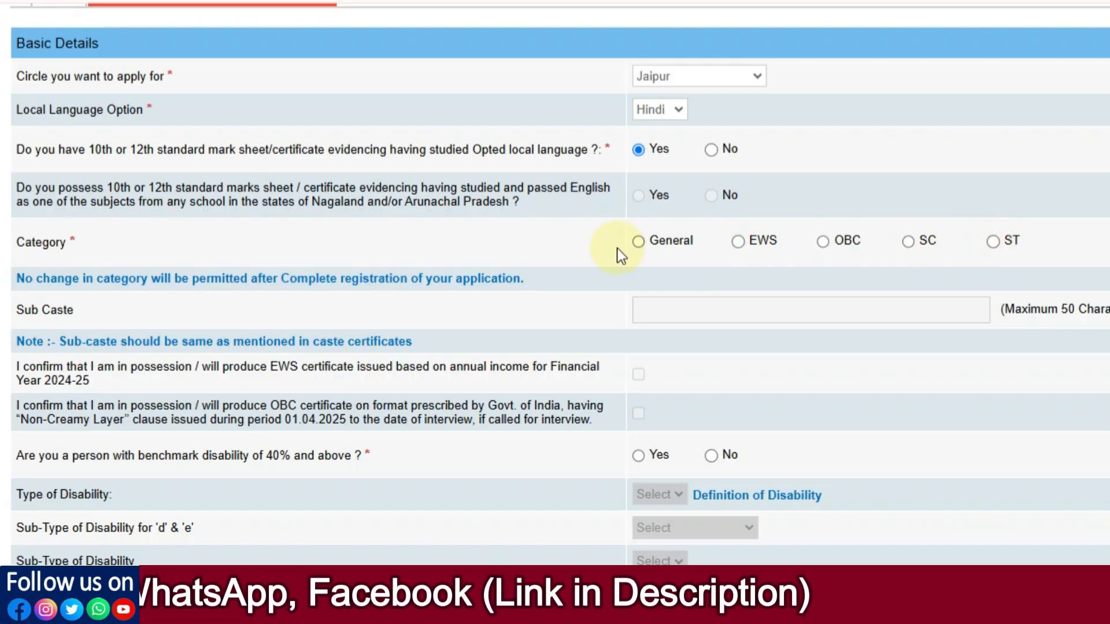
# Step: Select the OBC category, acknowledge its alert, and tick the non-creamy-layer OBC certificate confirmation
pyautogui.click(823, 243)
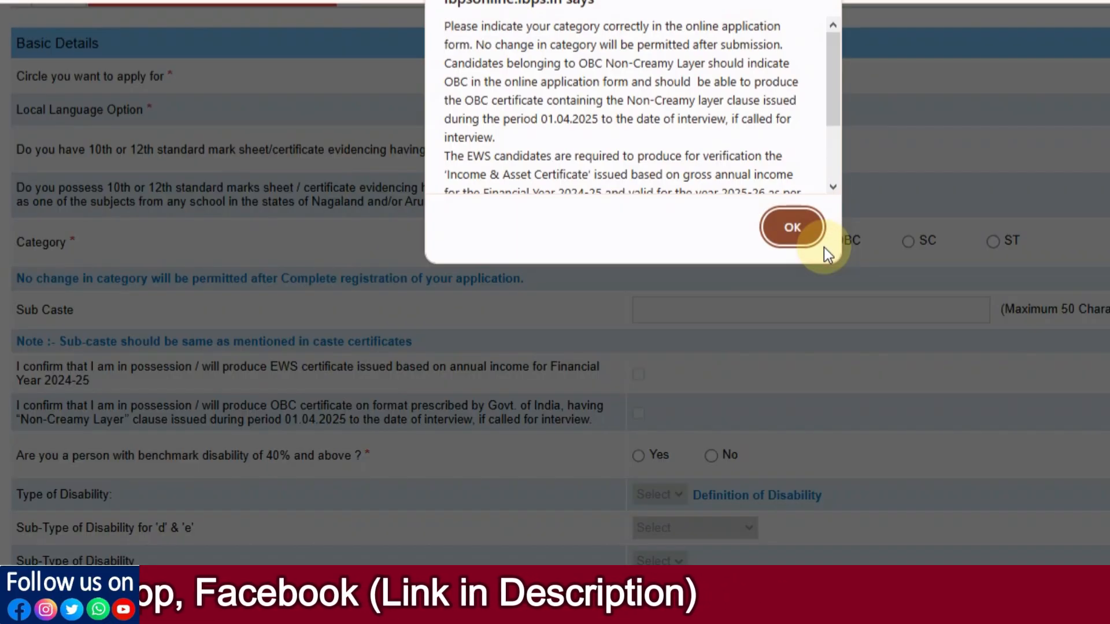
pyautogui.click(789, 229)
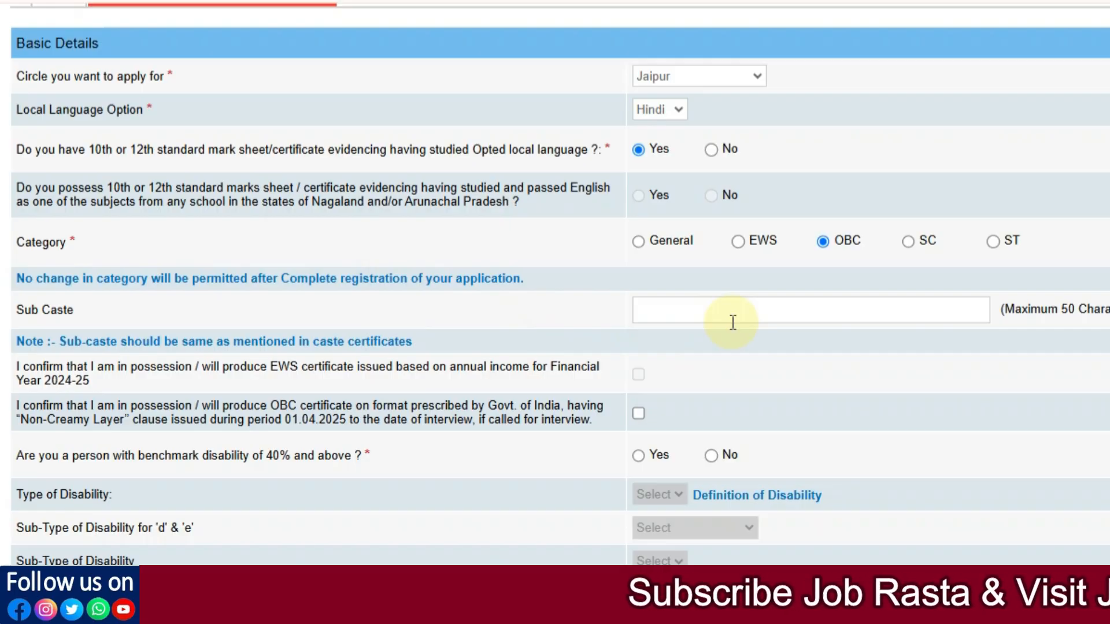
pyautogui.scroll(-3, 733, 322)
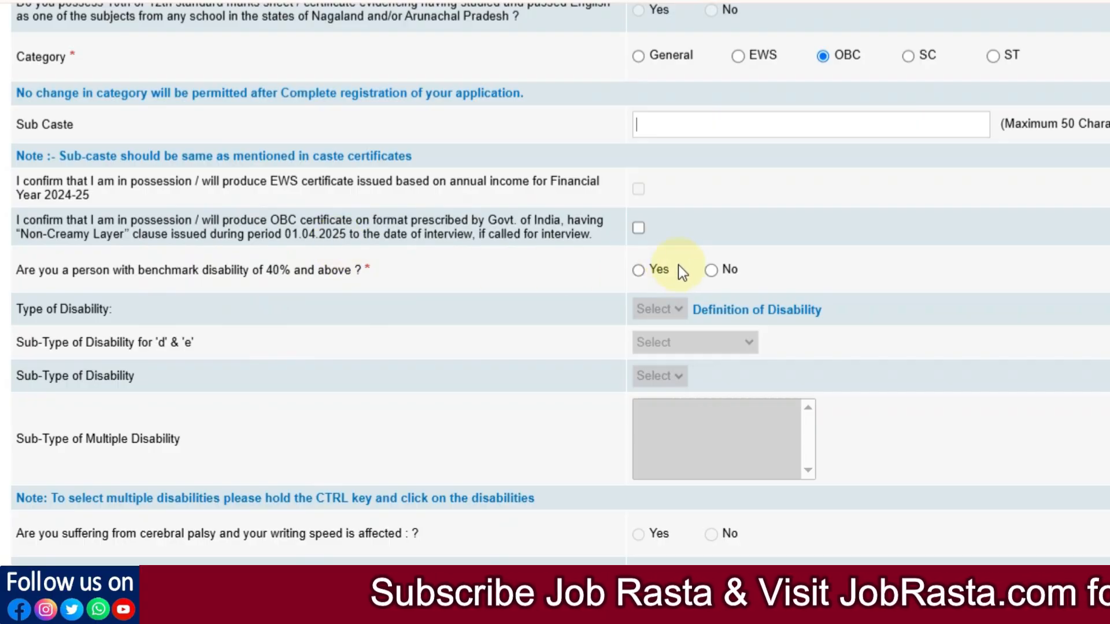
pyautogui.click(639, 228)
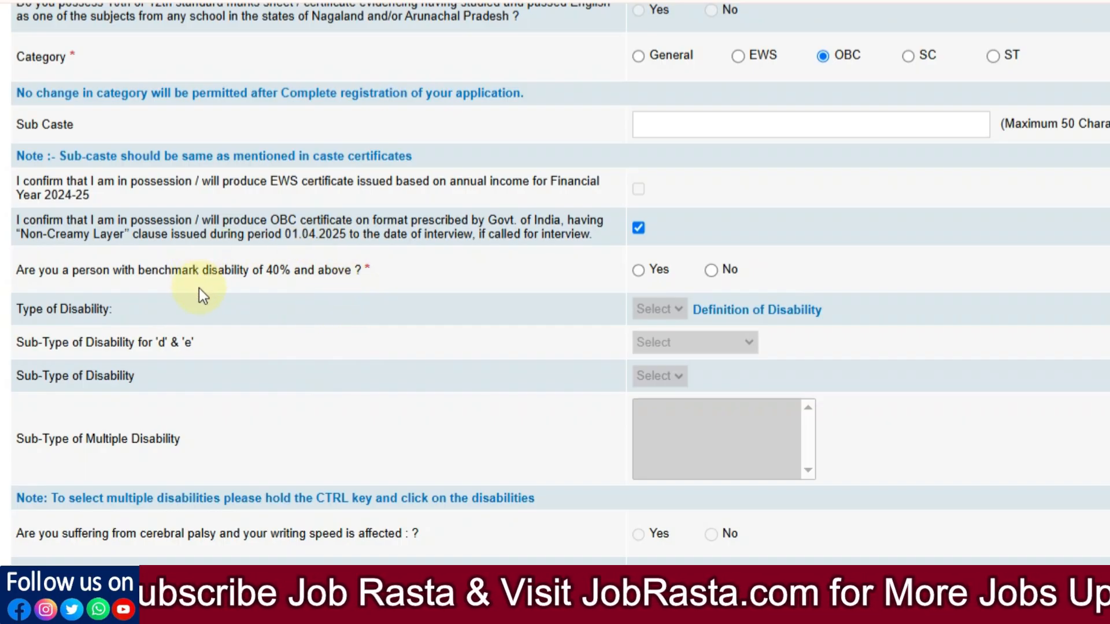
# Step: Answer No to 40% benchmark disability, discarding the trial Yes with HI disability type
pyautogui.click(639, 270)
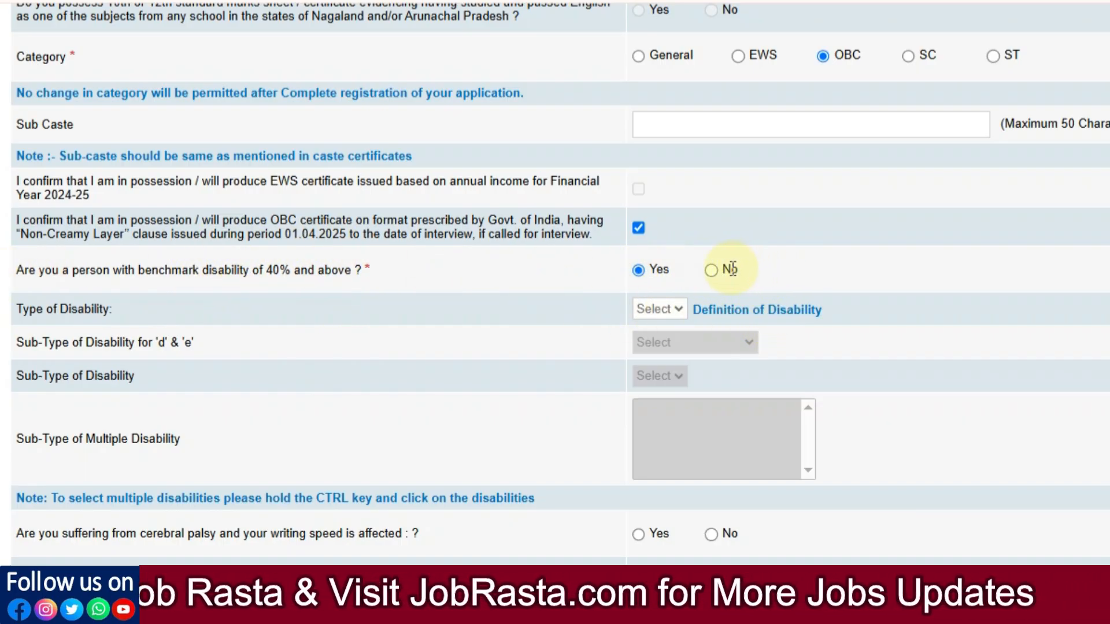
pyautogui.click(678, 311)
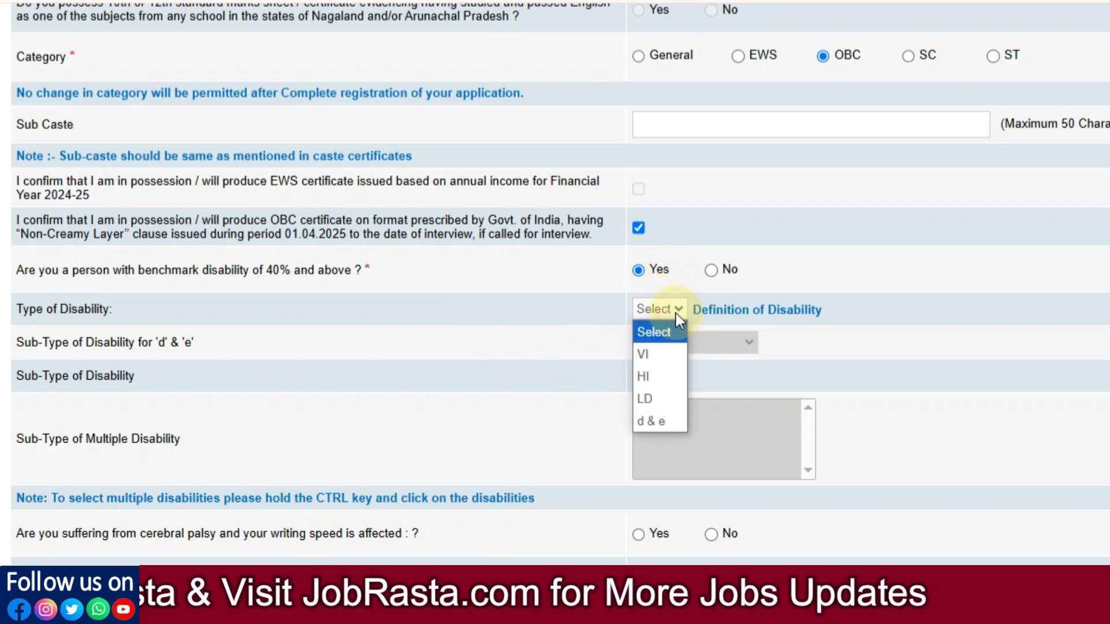
pyautogui.click(647, 376)
pyautogui.click(768, 123)
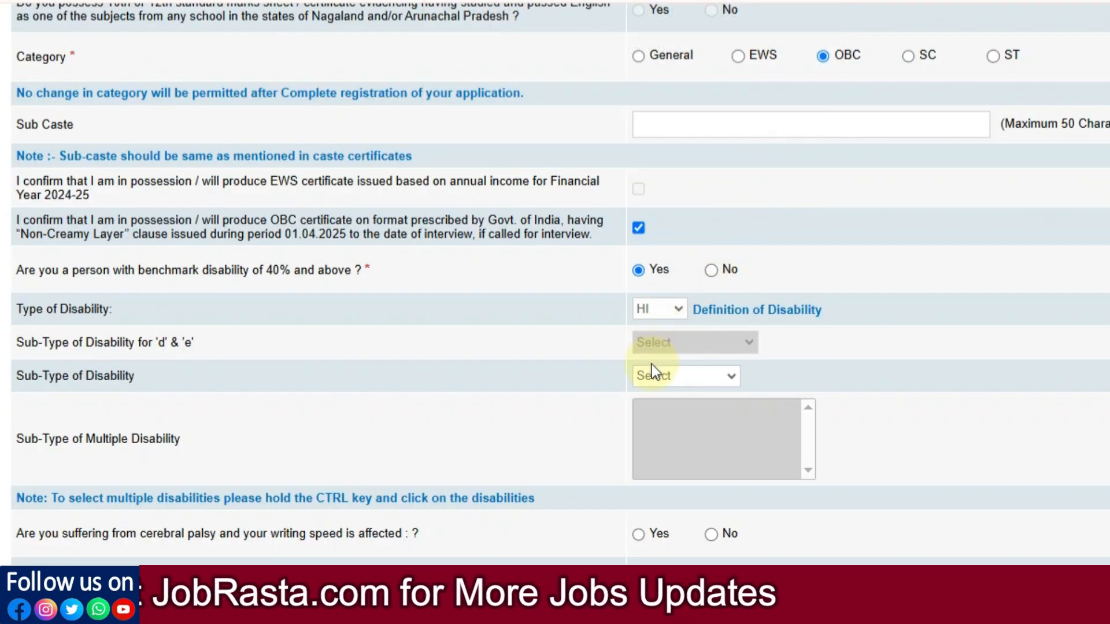
pyautogui.click(713, 375)
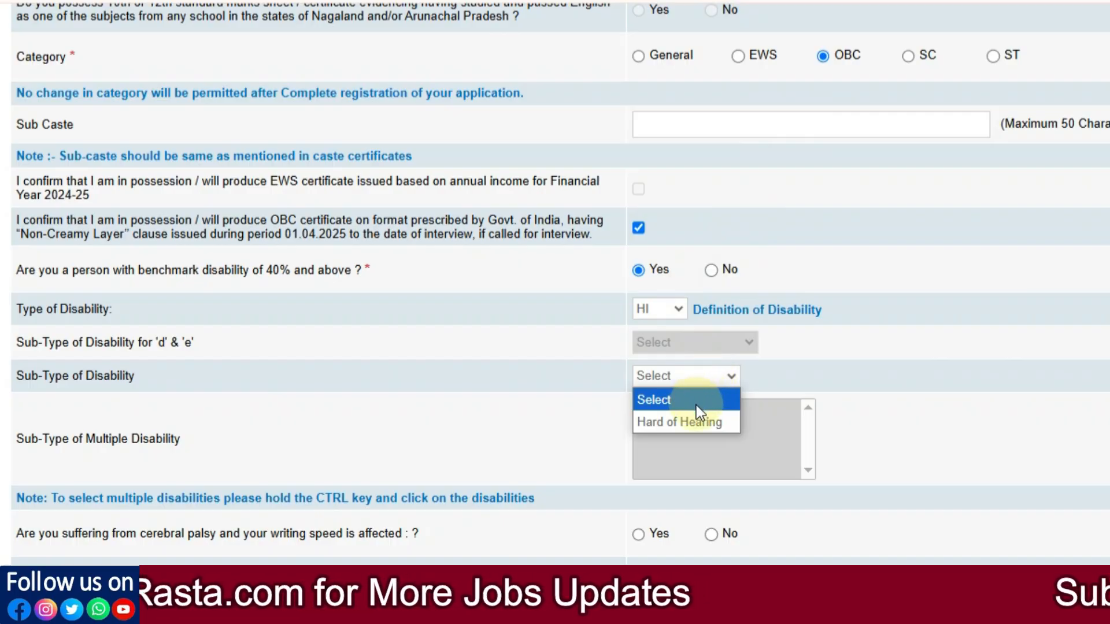
pyautogui.click(499, 338)
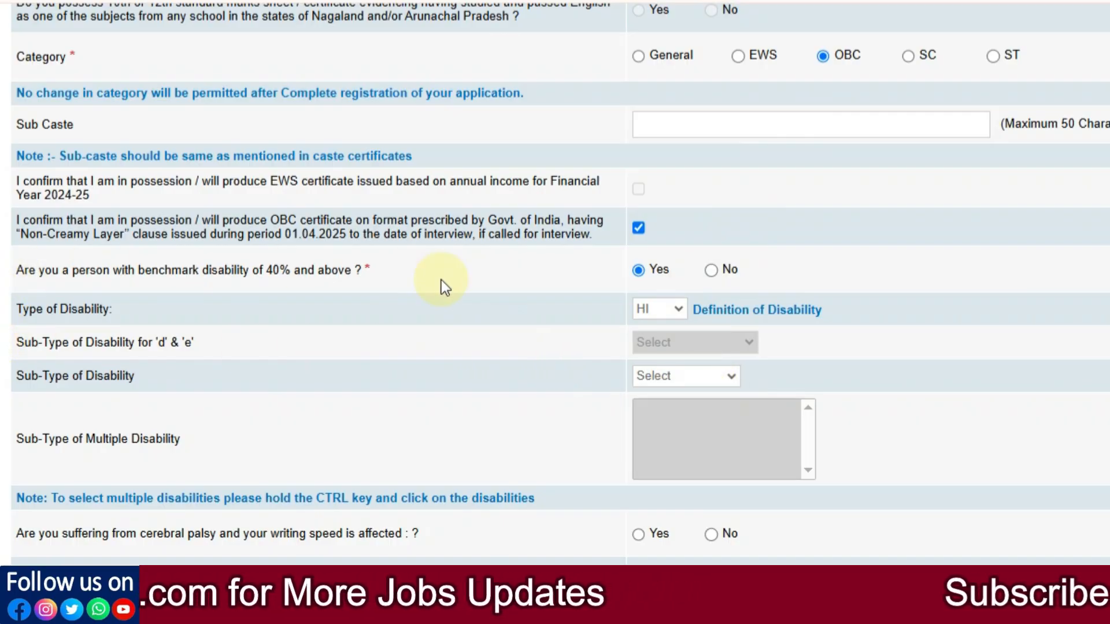
pyautogui.click(713, 270)
pyautogui.scroll(-3, 344, 288)
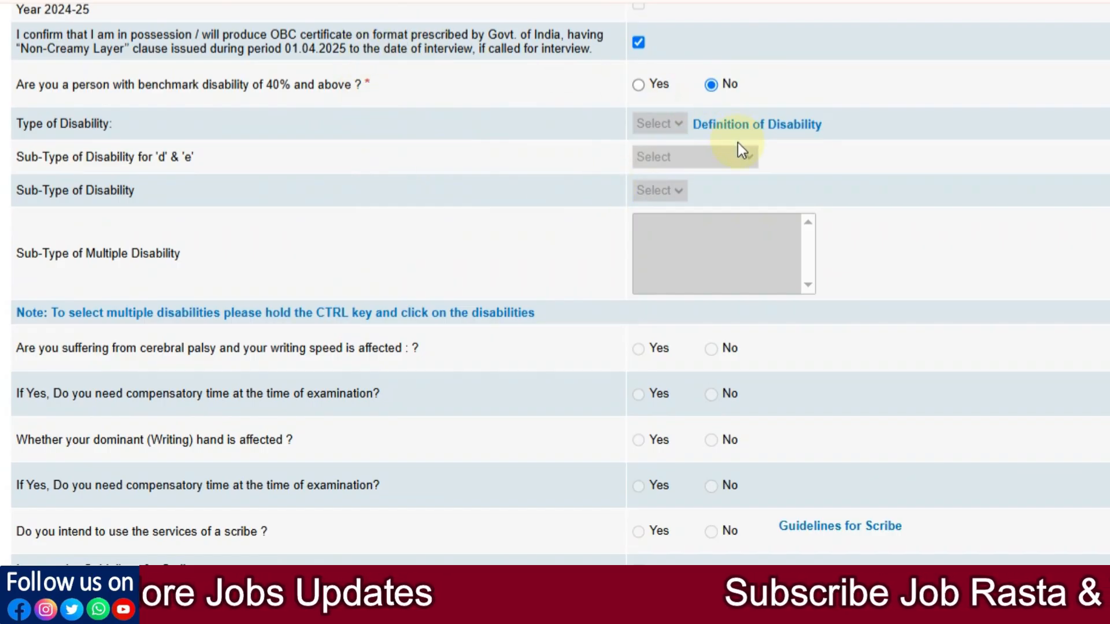
pyautogui.scroll(-3, 742, 152)
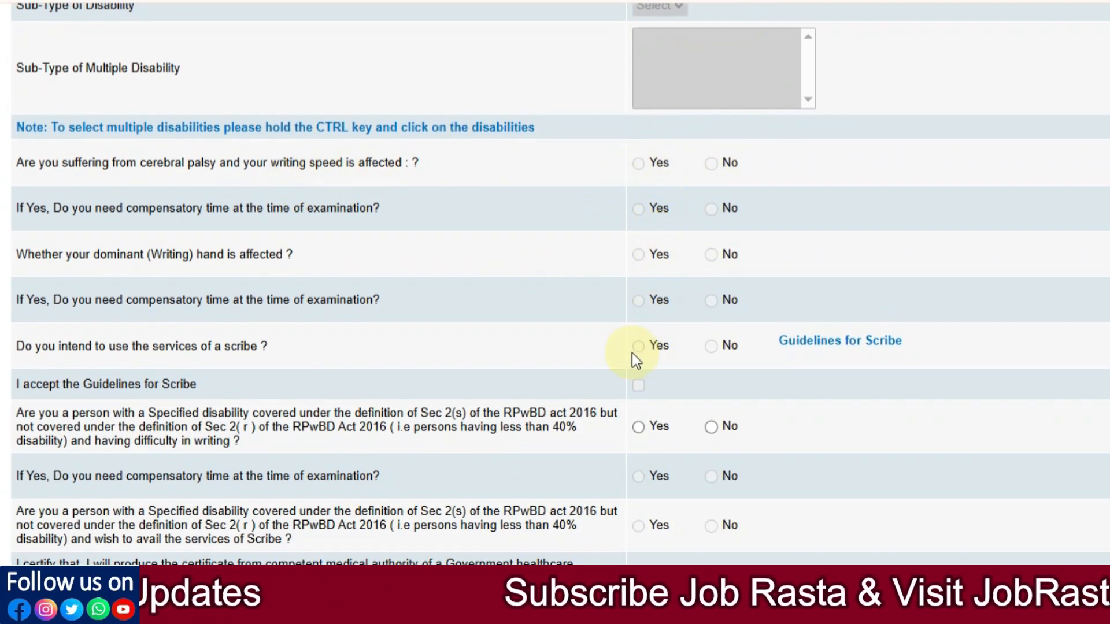
pyautogui.scroll(-2, 659, 349)
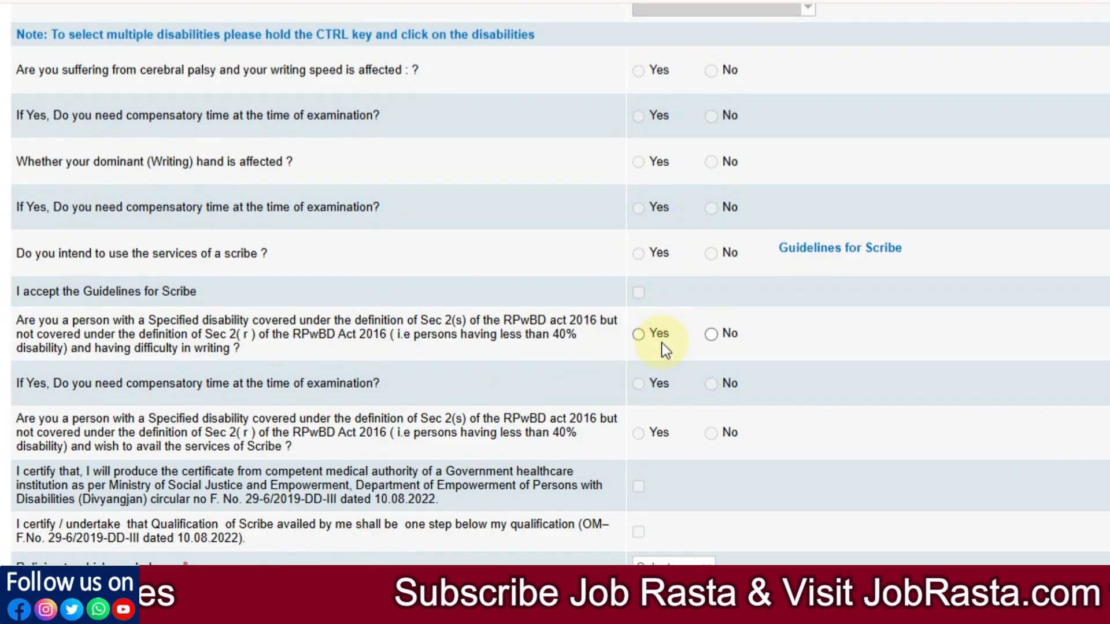
# Step: Choose Hindu as religion and answer No for both religious minority and Ex-Serviceman
pyautogui.scroll(-6, 659, 349)
pyautogui.click(703, 107)
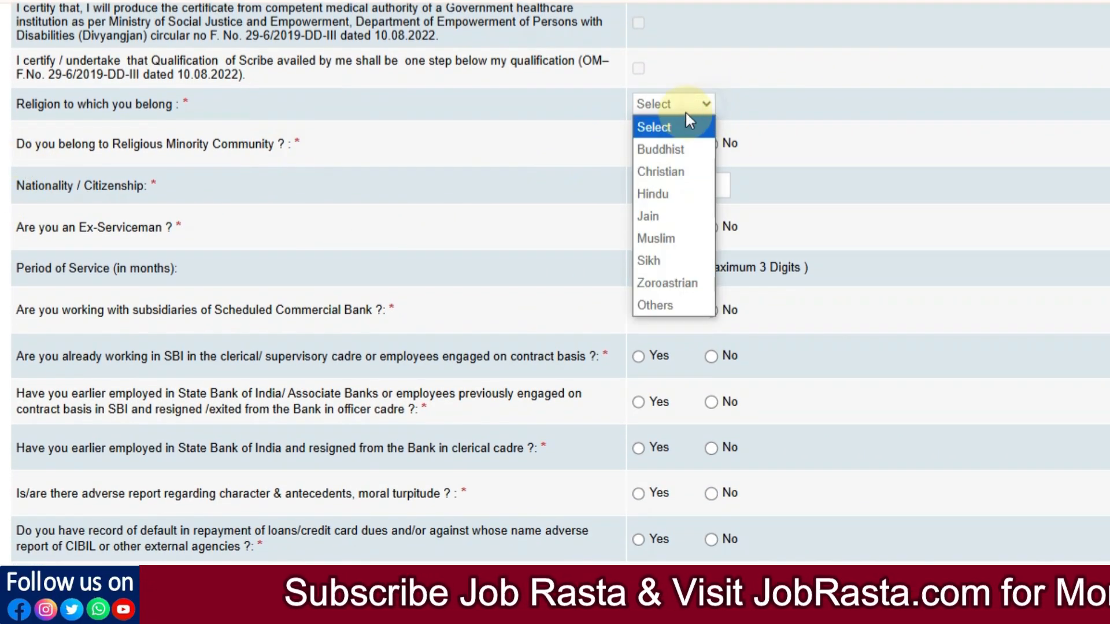
pyautogui.click(659, 195)
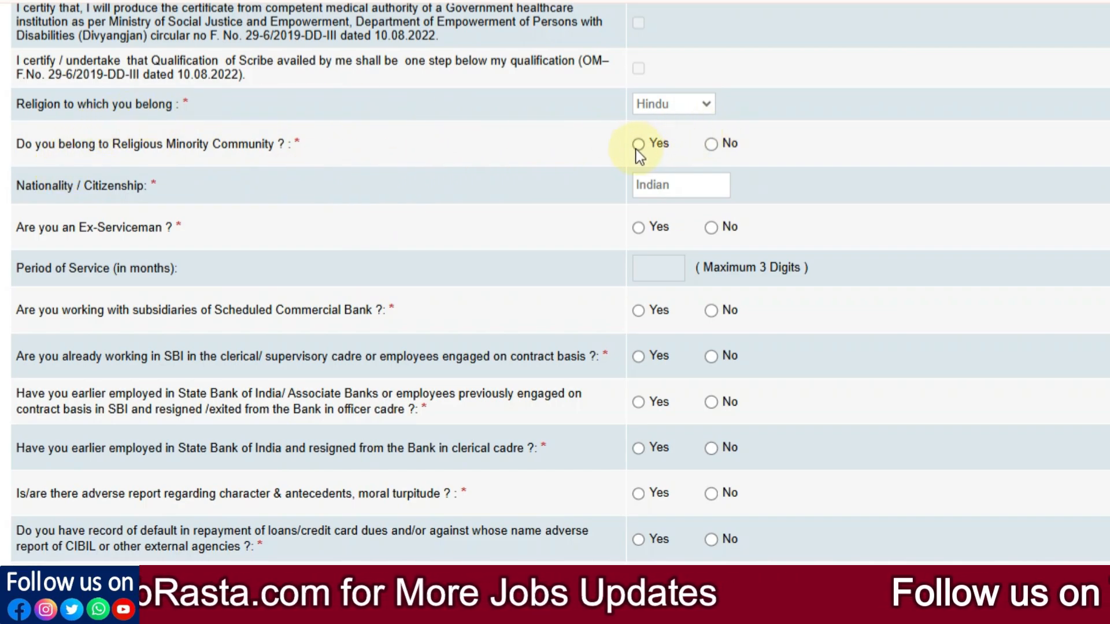
pyautogui.click(711, 145)
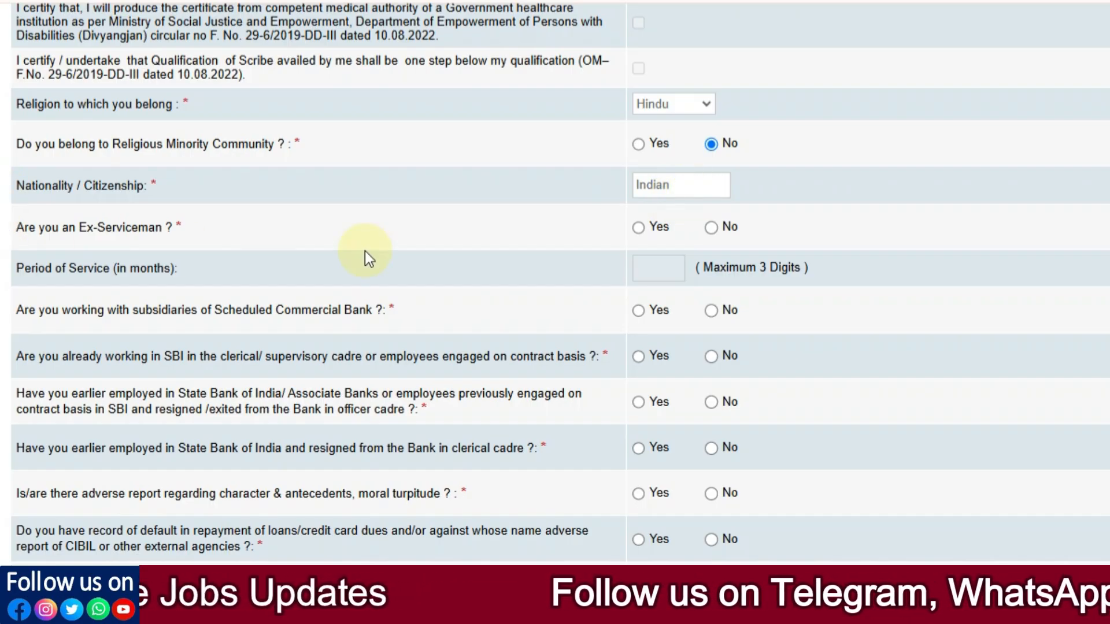
pyautogui.click(638, 228)
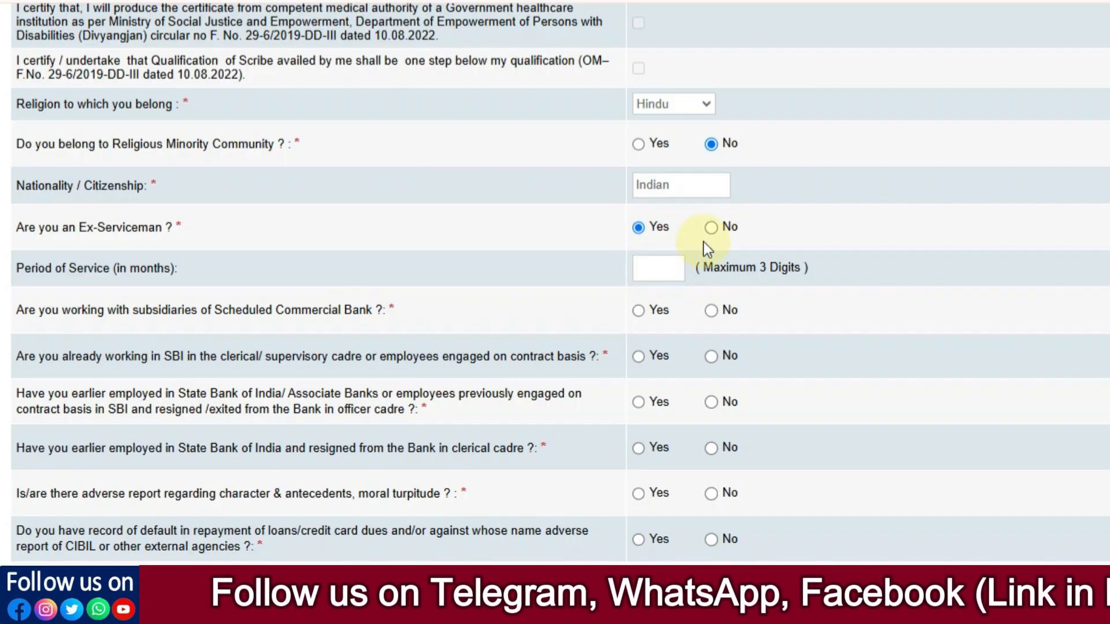
pyautogui.click(711, 227)
pyautogui.scroll(-2, 468, 278)
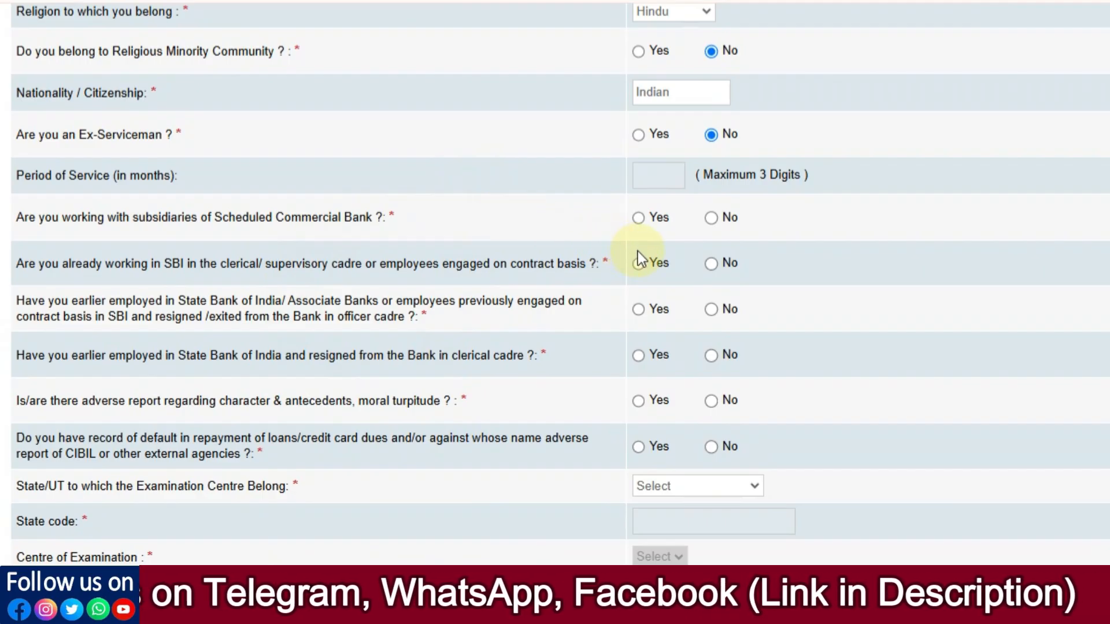
# Step: Answer No to bank subsidiary work, current SBI service, SBI officer cadre and clerical resignation
pyautogui.click(712, 218)
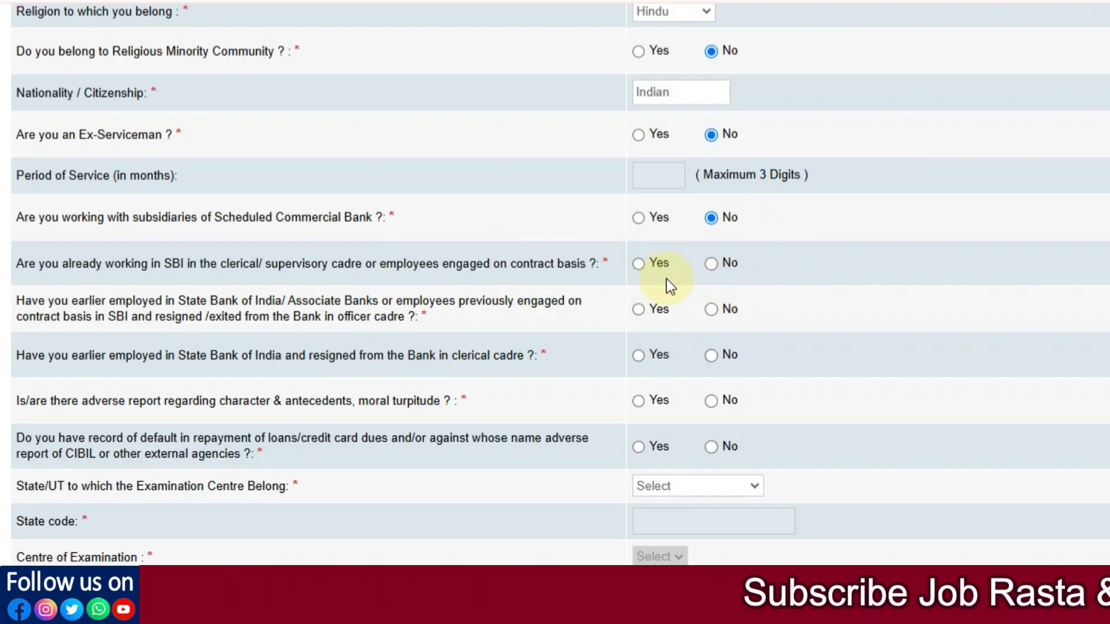
pyautogui.click(711, 264)
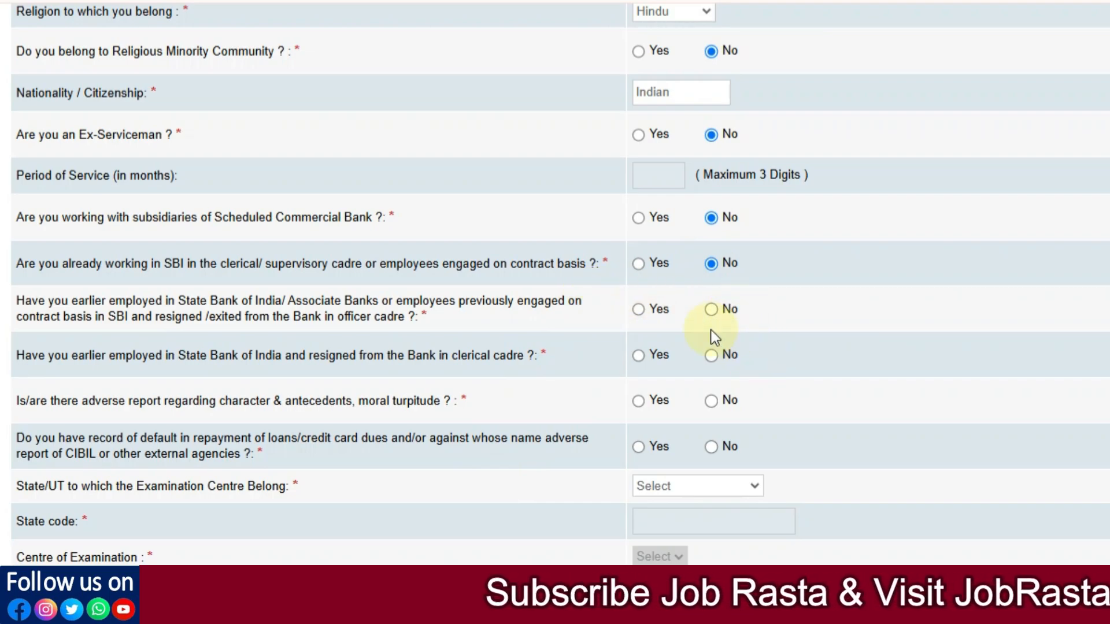
pyautogui.click(638, 309)
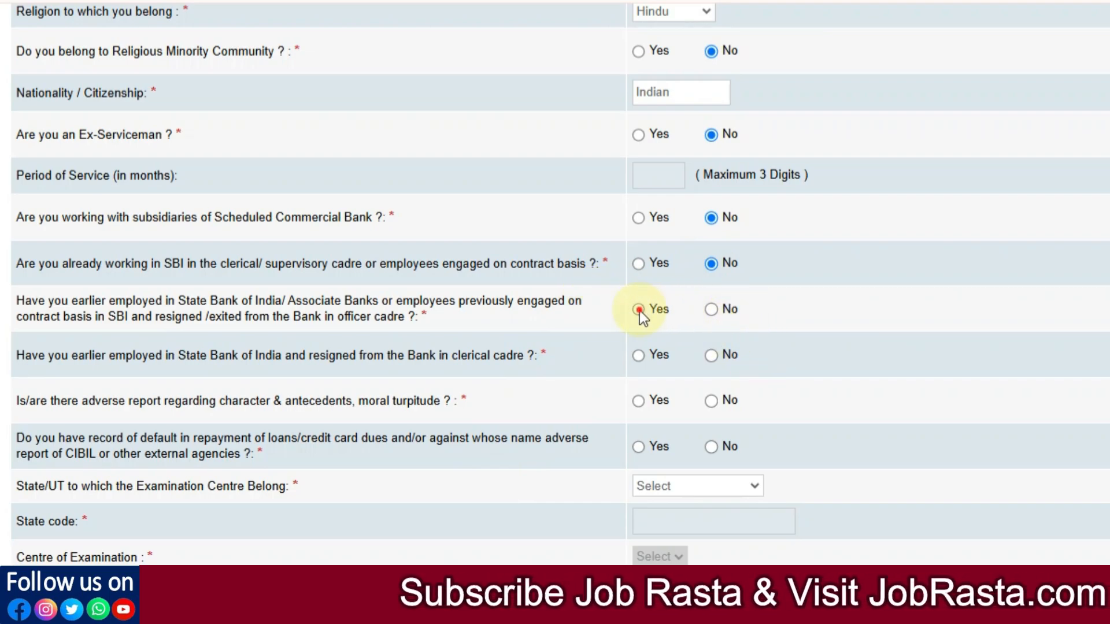
pyautogui.click(711, 310)
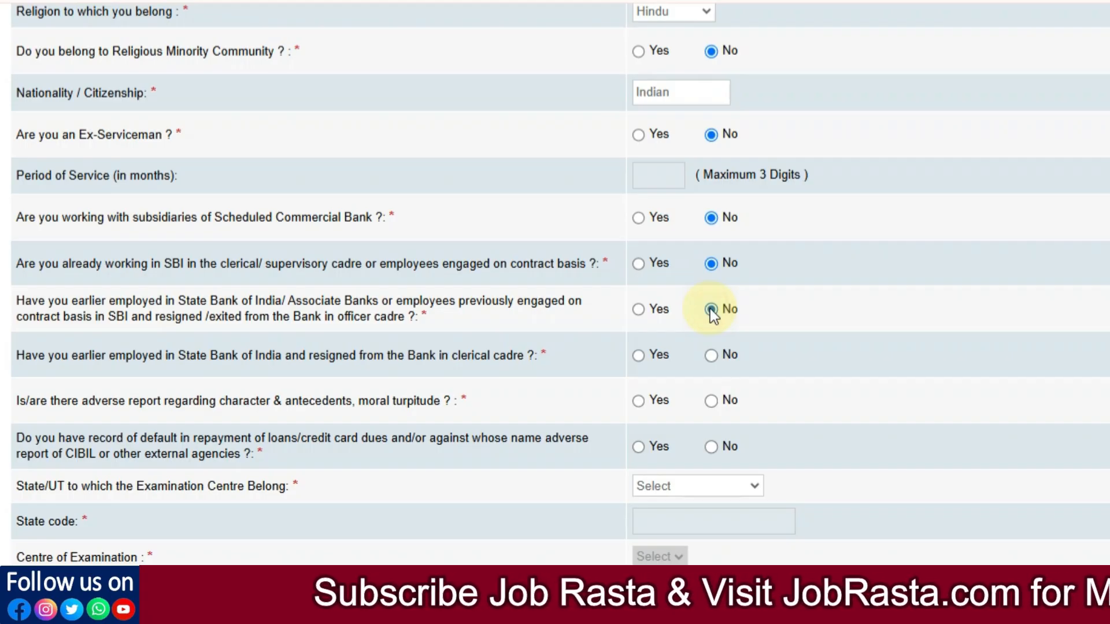
pyautogui.click(710, 355)
pyautogui.scroll(-3, 694, 352)
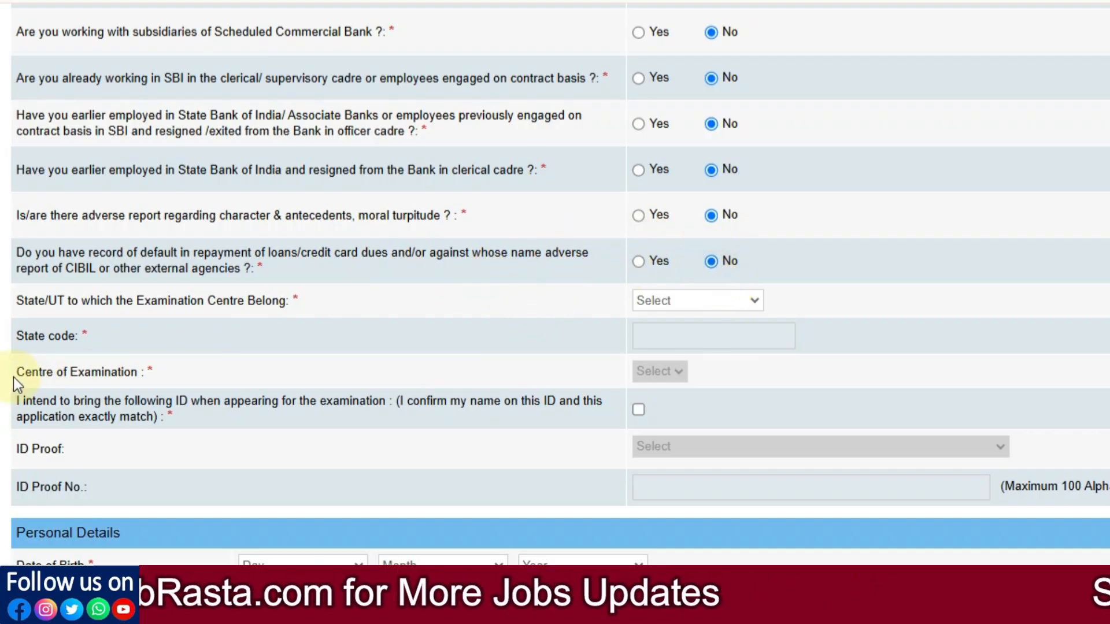
# Step: Set the examination centre state to Rajasthan and the centre to Jaipur
pyautogui.click(653, 300)
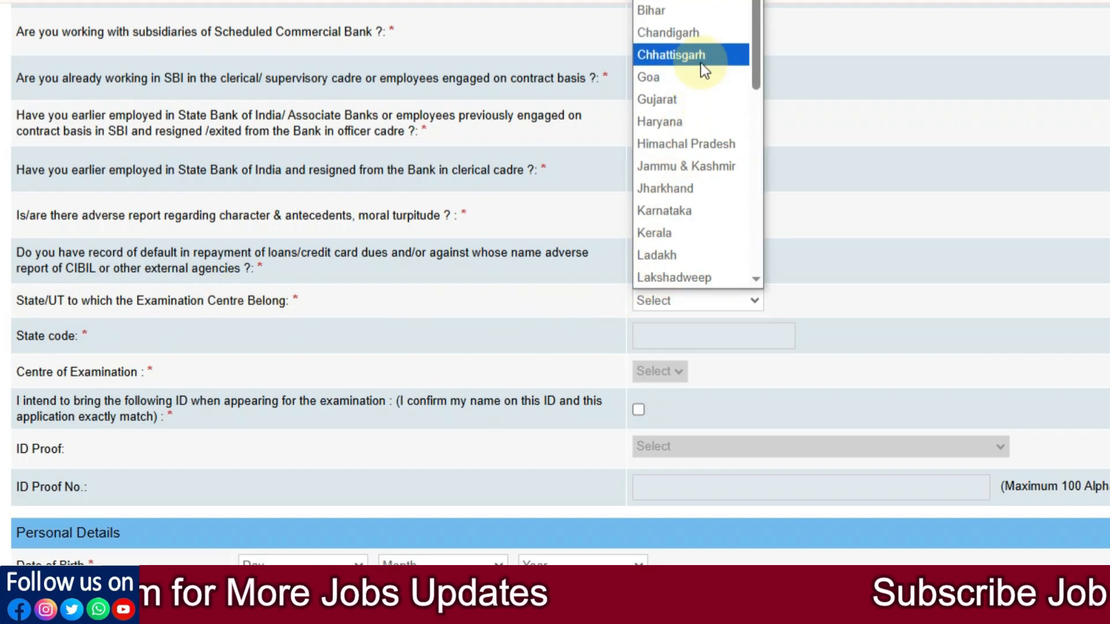
pyautogui.scroll(-6, 724, 42)
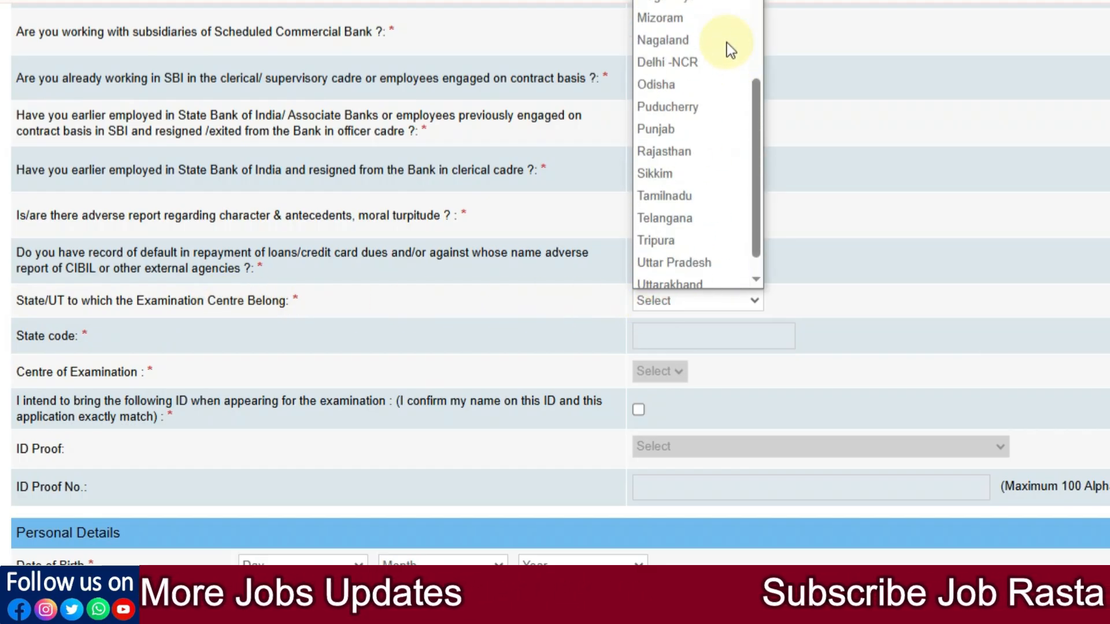
pyautogui.click(671, 151)
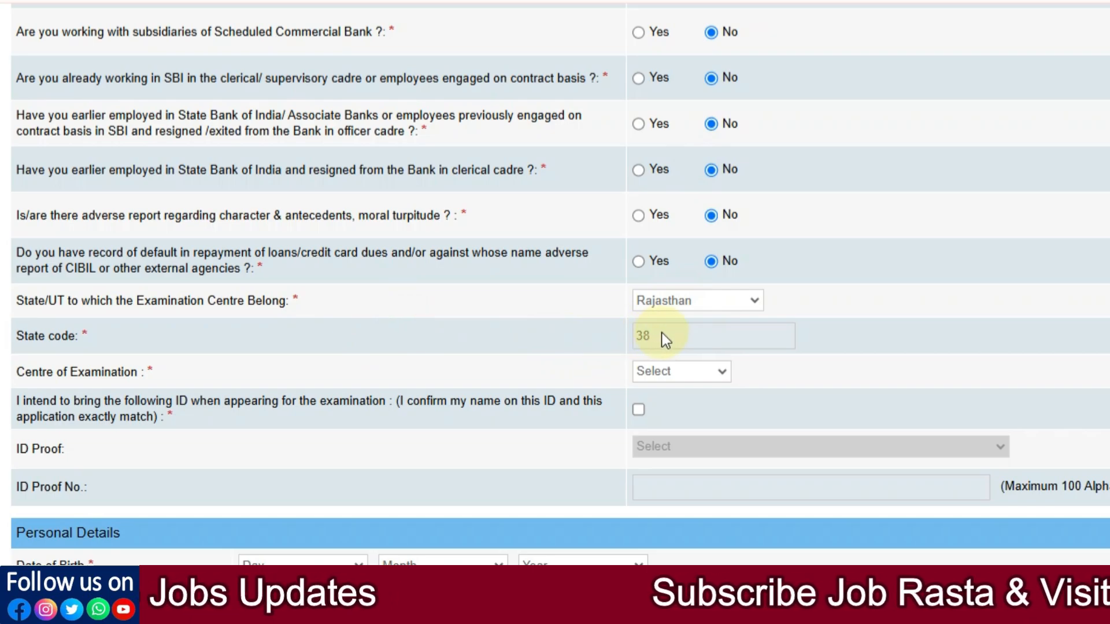
pyautogui.click(656, 375)
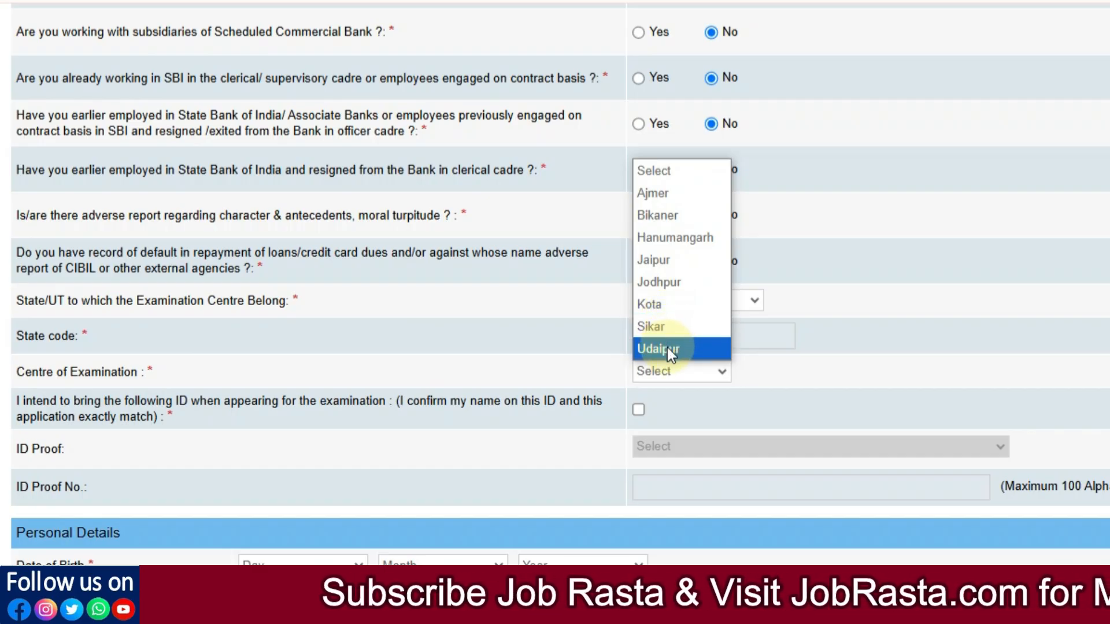
pyautogui.click(672, 266)
# Step: Confirm bringing matching photo ID and choose Aadhar Card as the ID proof
pyautogui.scroll(-2, 775, 325)
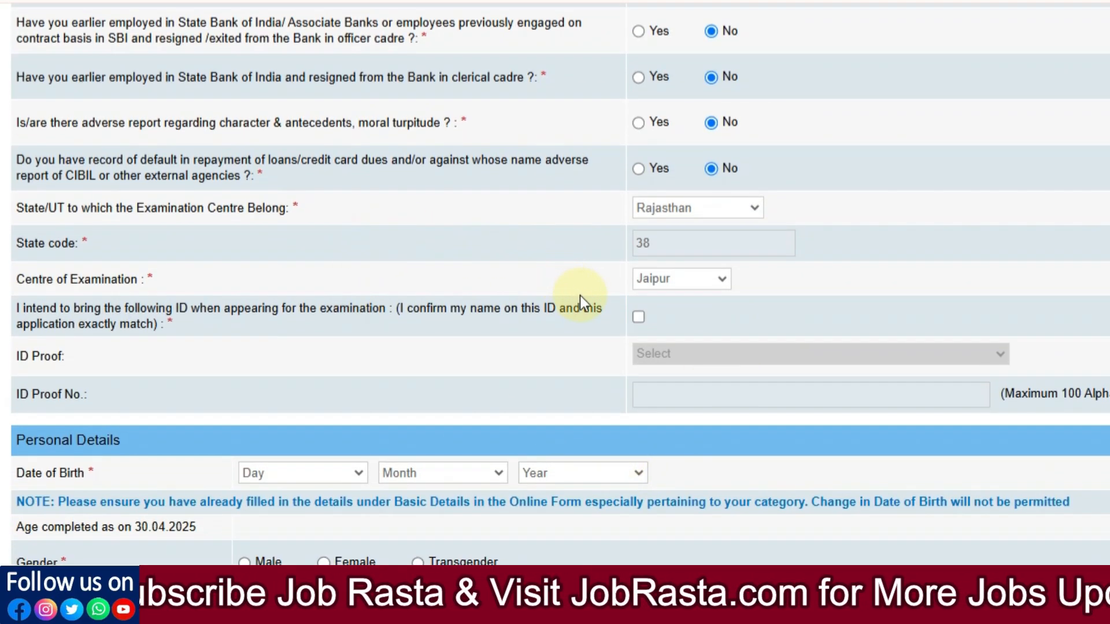
pyautogui.click(636, 318)
pyautogui.click(748, 353)
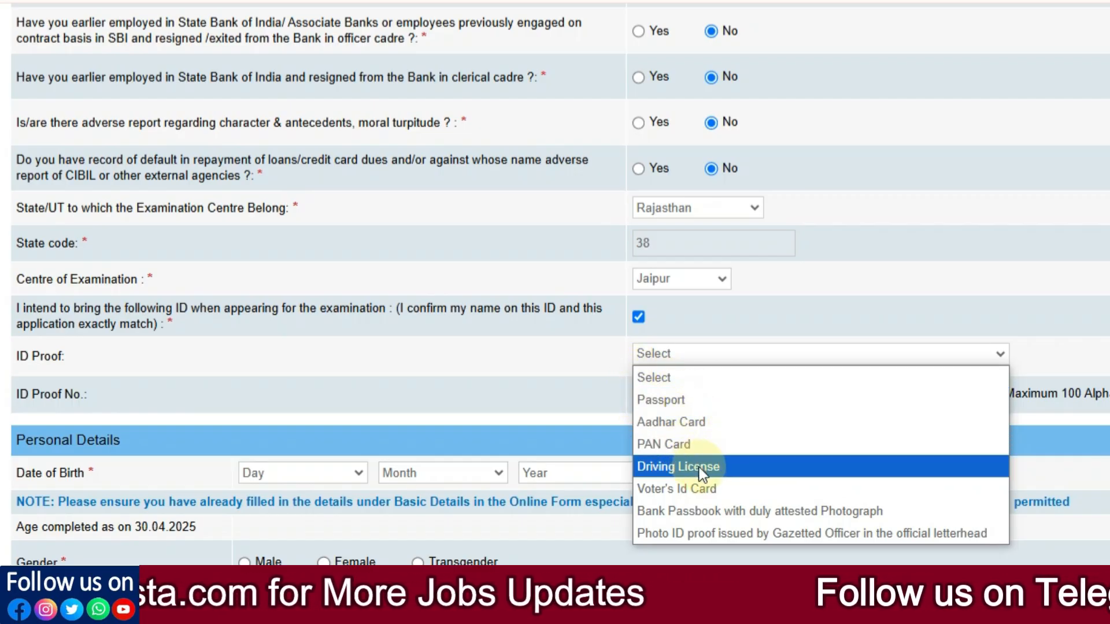
pyautogui.click(678, 427)
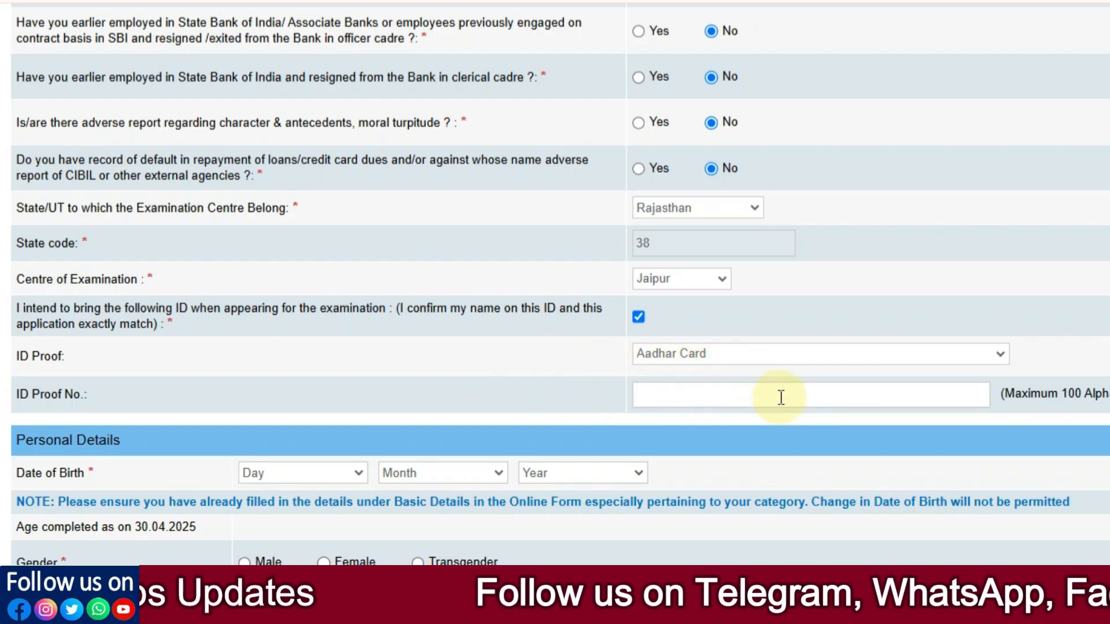
pyautogui.scroll(-5, 279, 261)
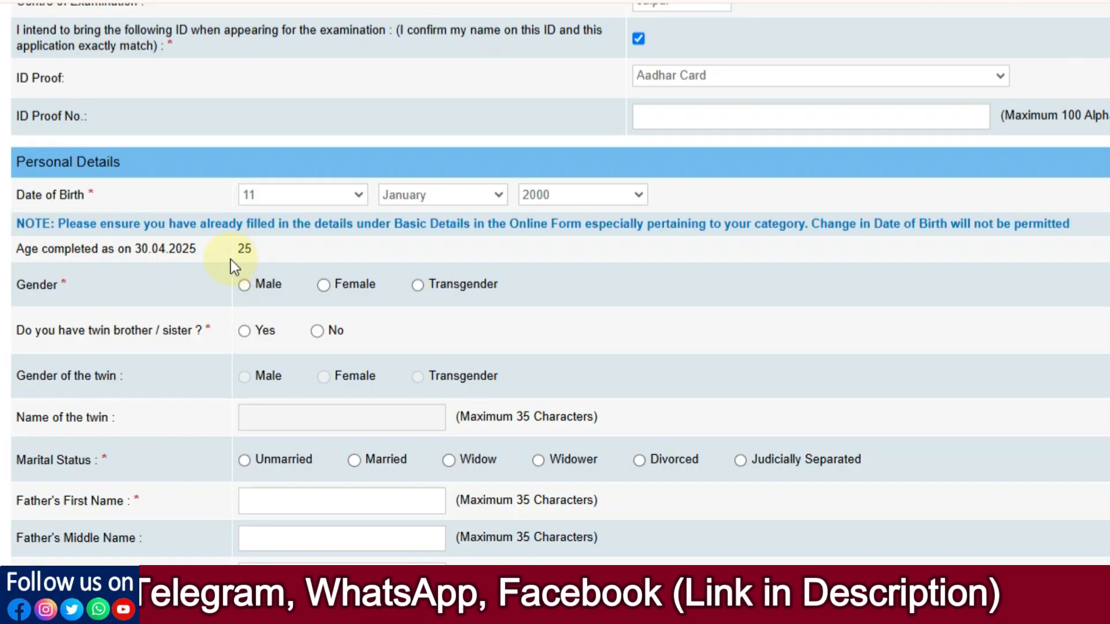
# Step: Mark the applicant as Male, not a twin, and Unmarried
pyautogui.scroll(-2, 66, 189)
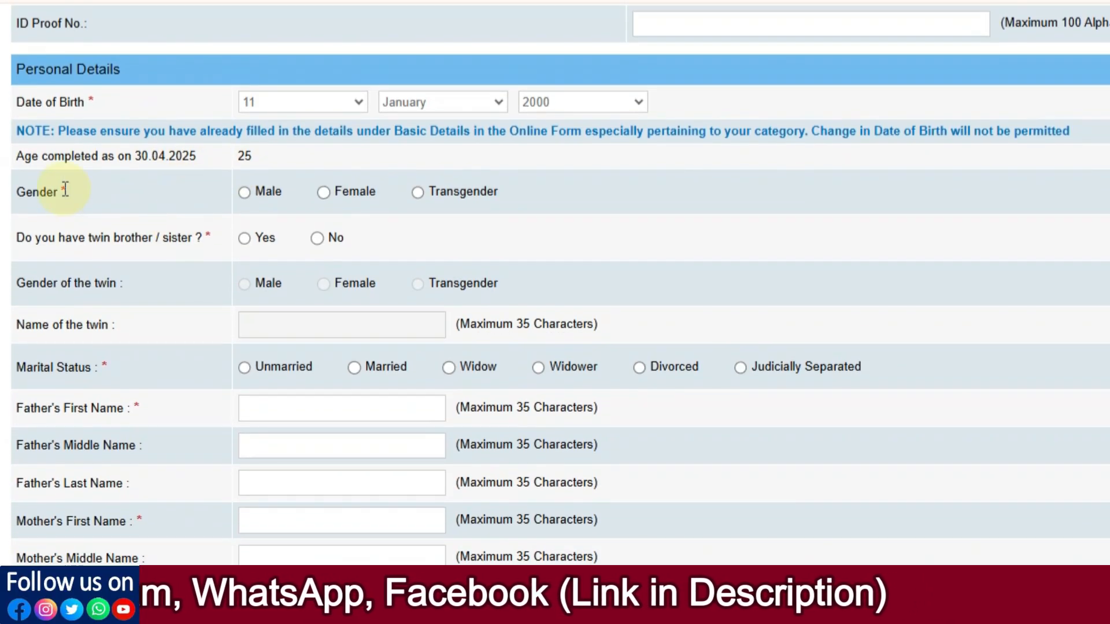
pyautogui.click(244, 193)
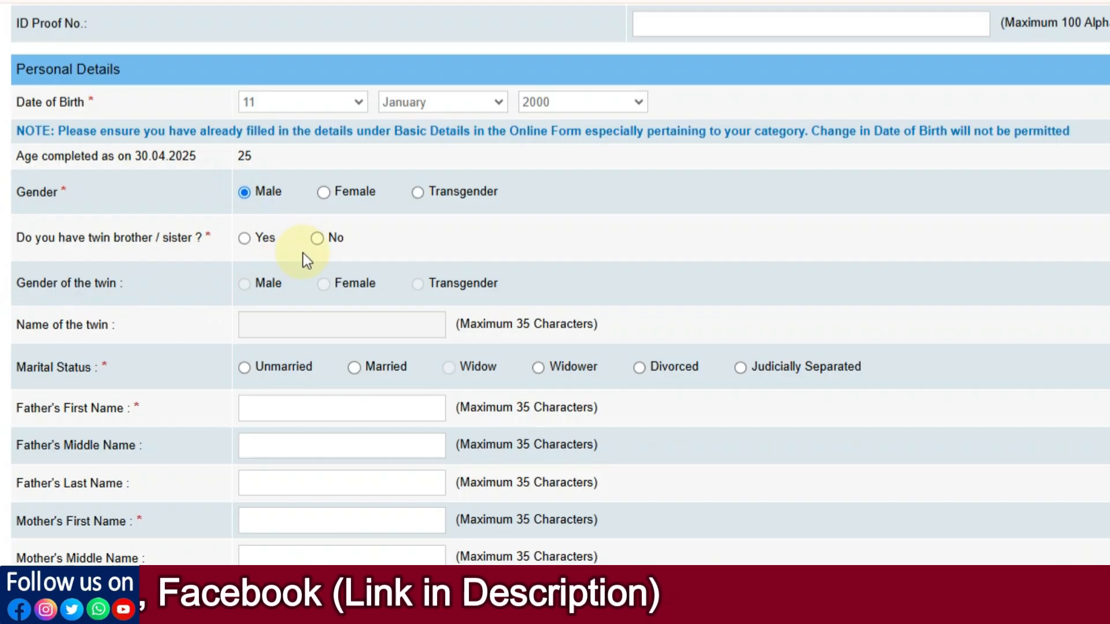
pyautogui.click(242, 238)
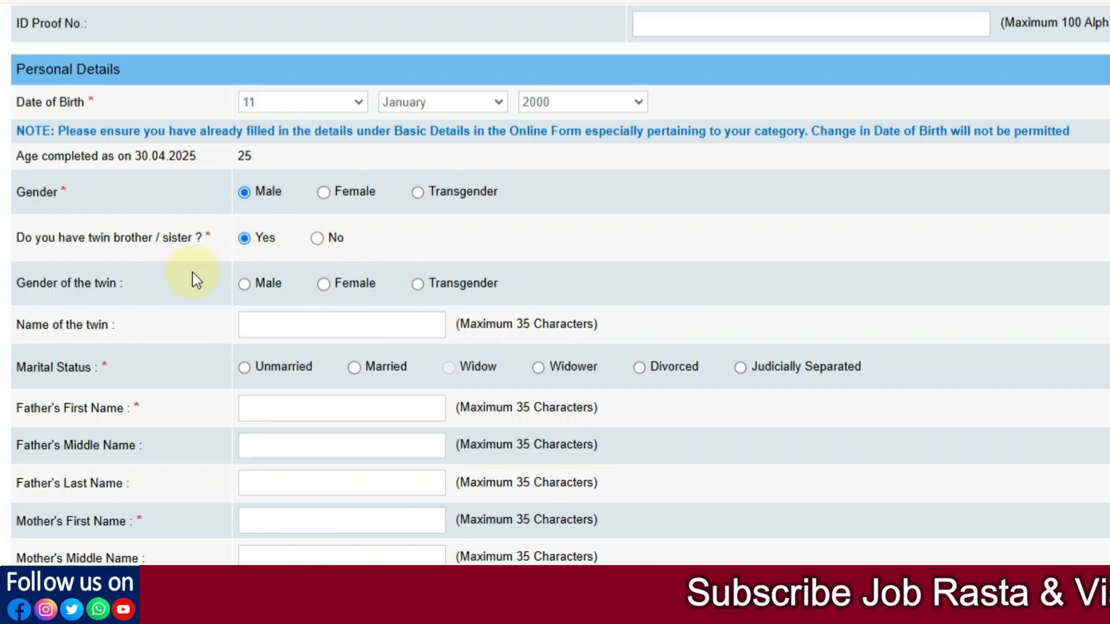
pyautogui.click(318, 238)
pyautogui.scroll(-3, 282, 273)
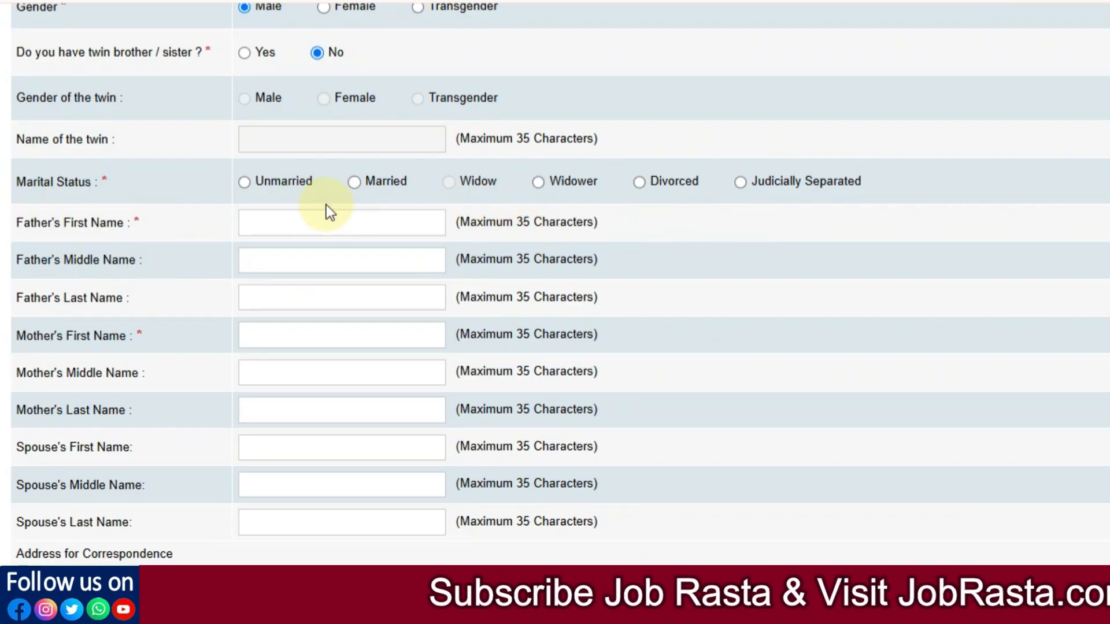
pyautogui.click(244, 182)
# Step: Fill in the father's name and the mother's first name, moving to her last name
pyautogui.click(281, 229)
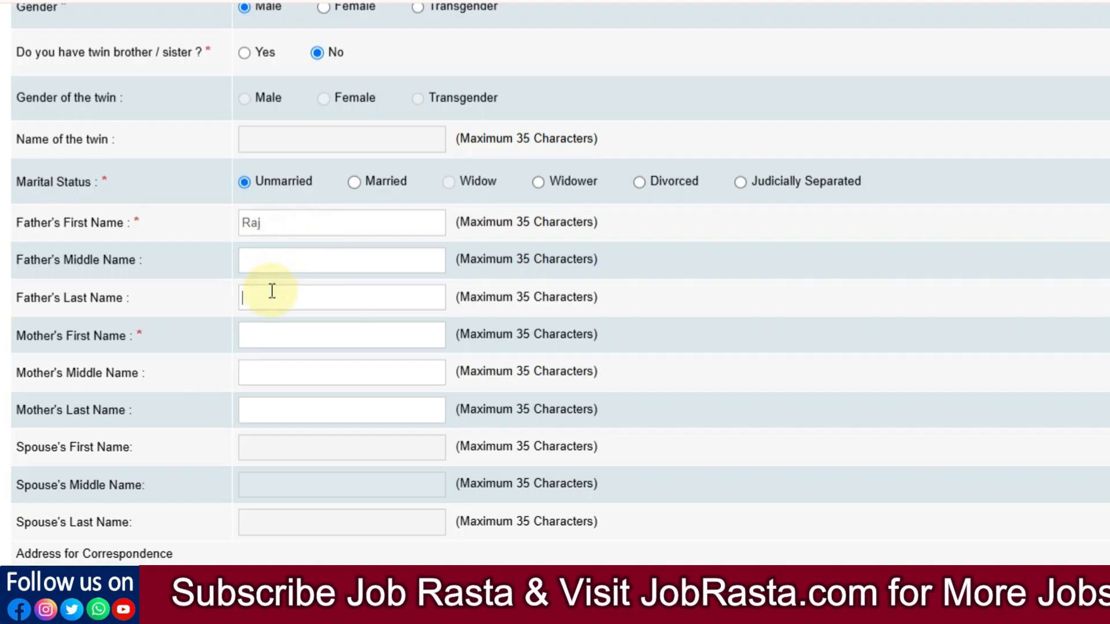
pyautogui.click(264, 348)
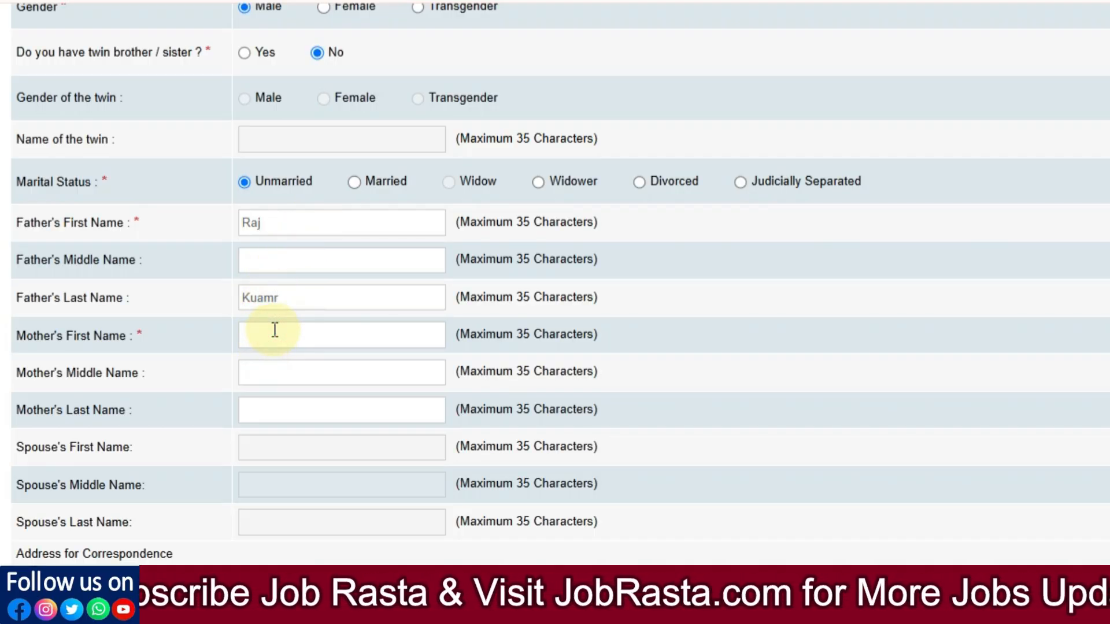
pyautogui.write('Rani')
pyautogui.click(266, 411)
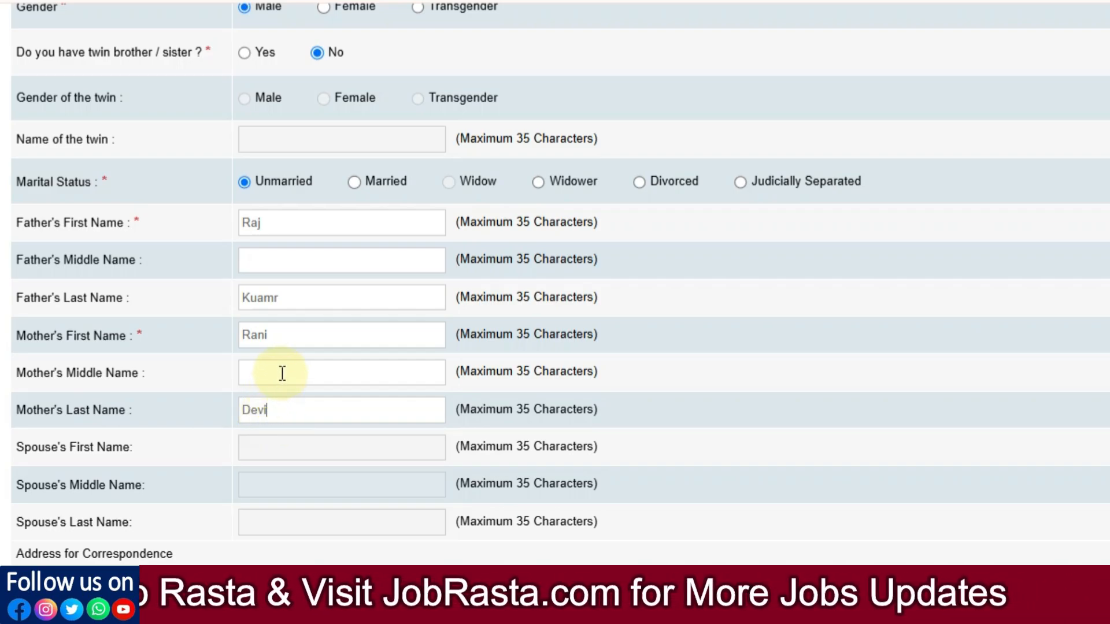
# Step: Enter the first correspondence address line, state RAJASTHAN, and the pincode
pyautogui.scroll(-8, 322, 364)
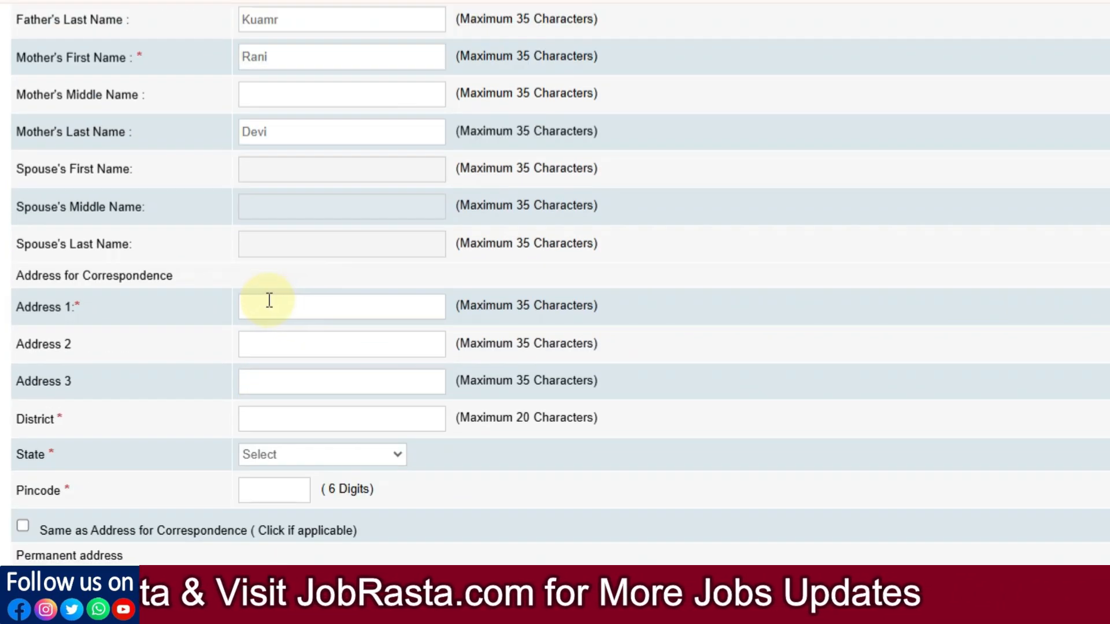
pyautogui.click(297, 126)
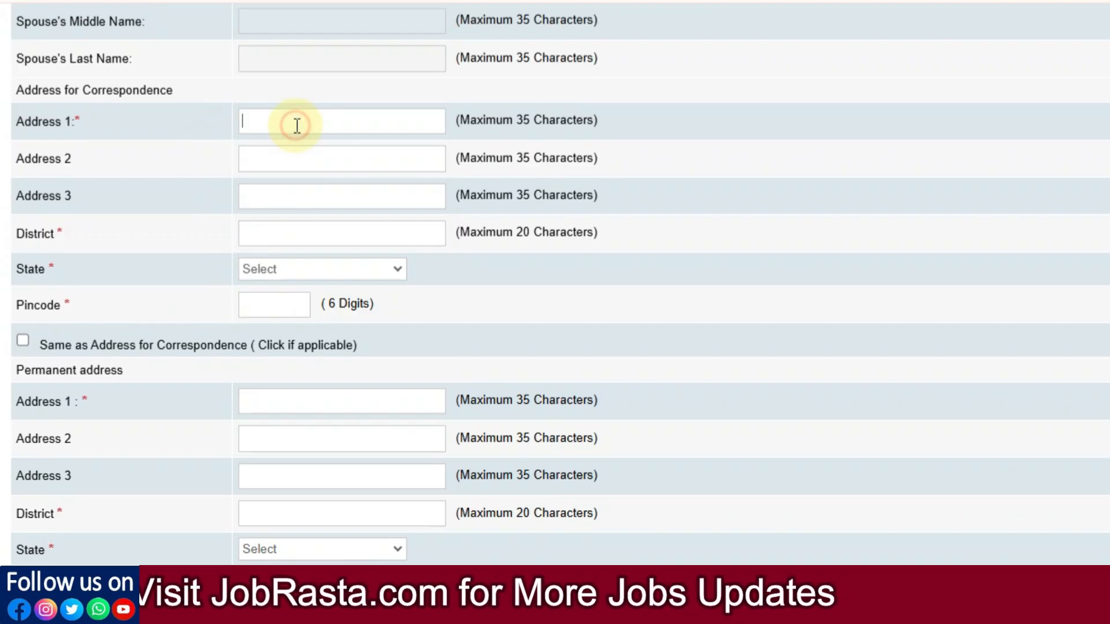
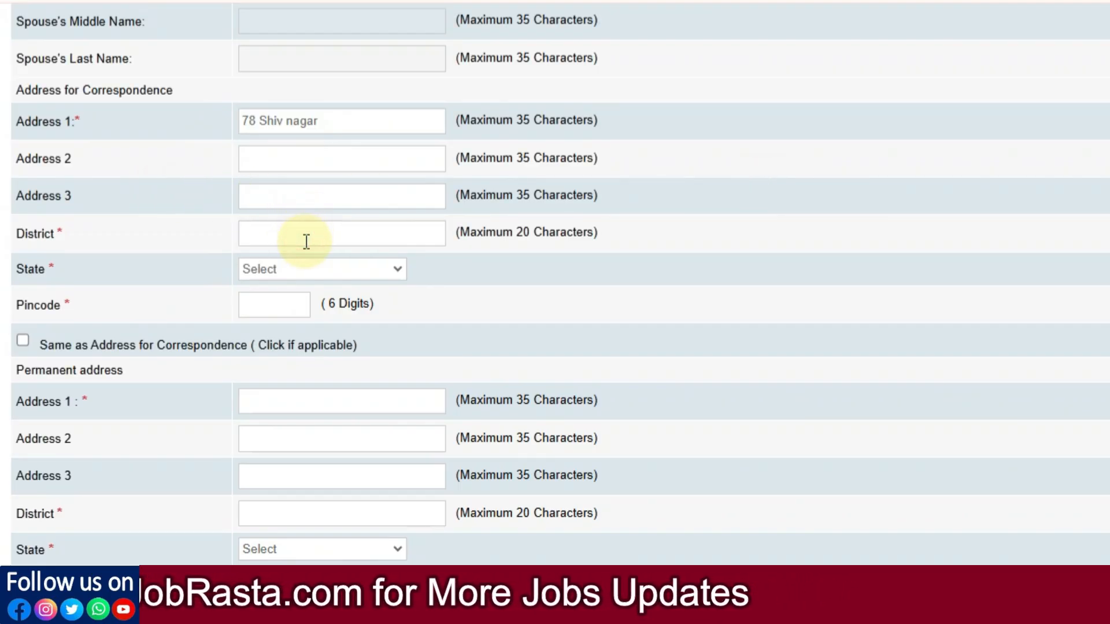
pyautogui.click(300, 269)
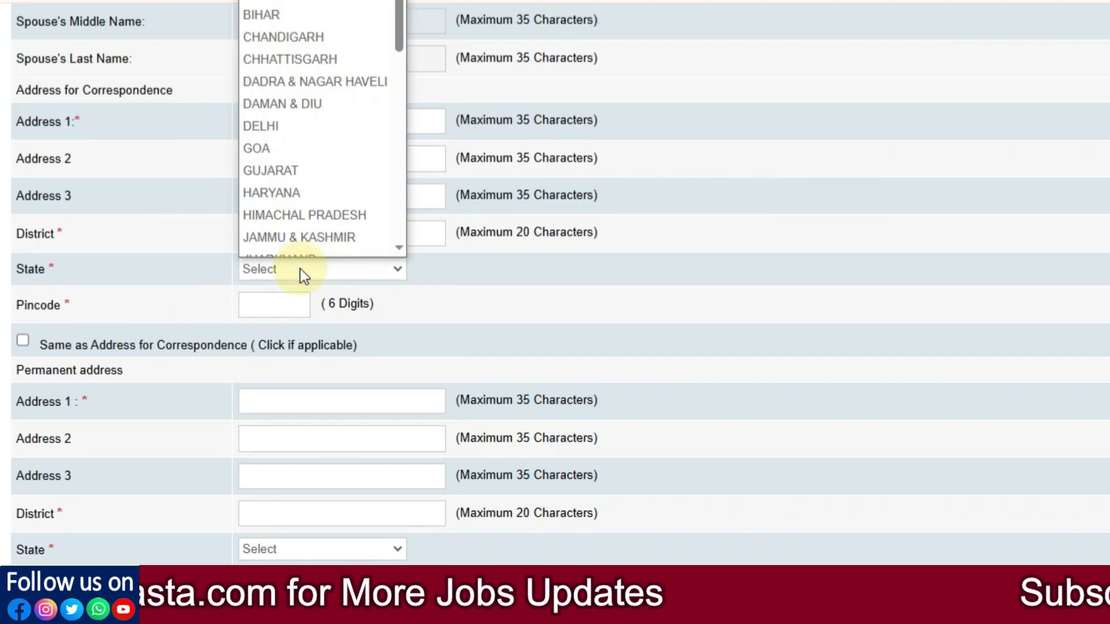
pyautogui.scroll(-5, 285, 246)
pyautogui.click(282, 244)
pyautogui.click(276, 306)
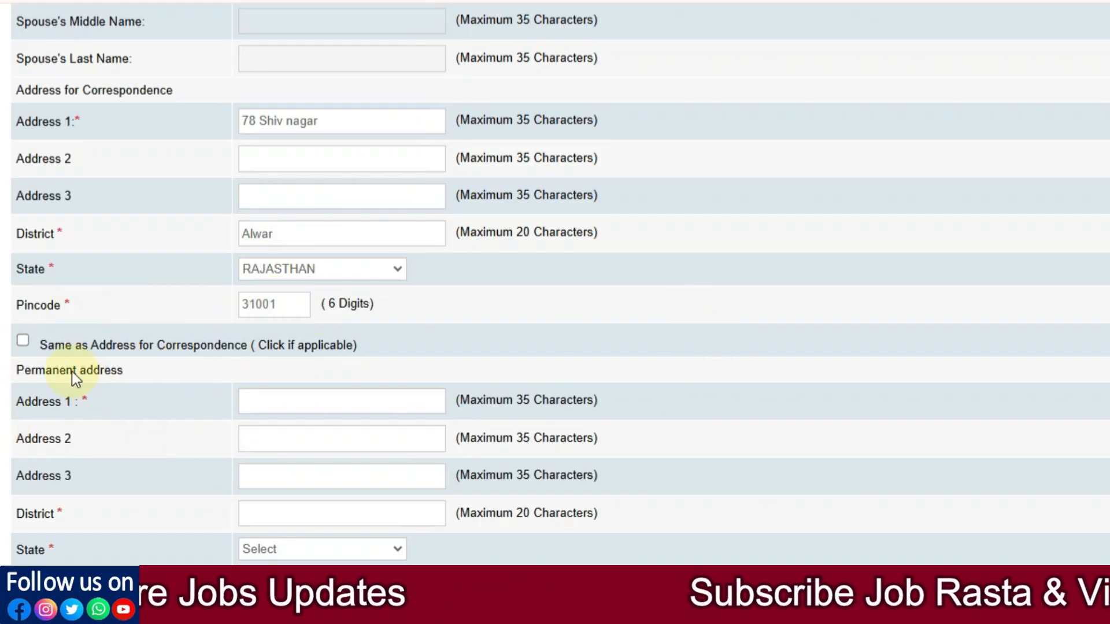
# Step: Copy the correspondence address as permanent, bill GST to the permanent address, and validate the details
pyautogui.scroll(-2, 333, 396)
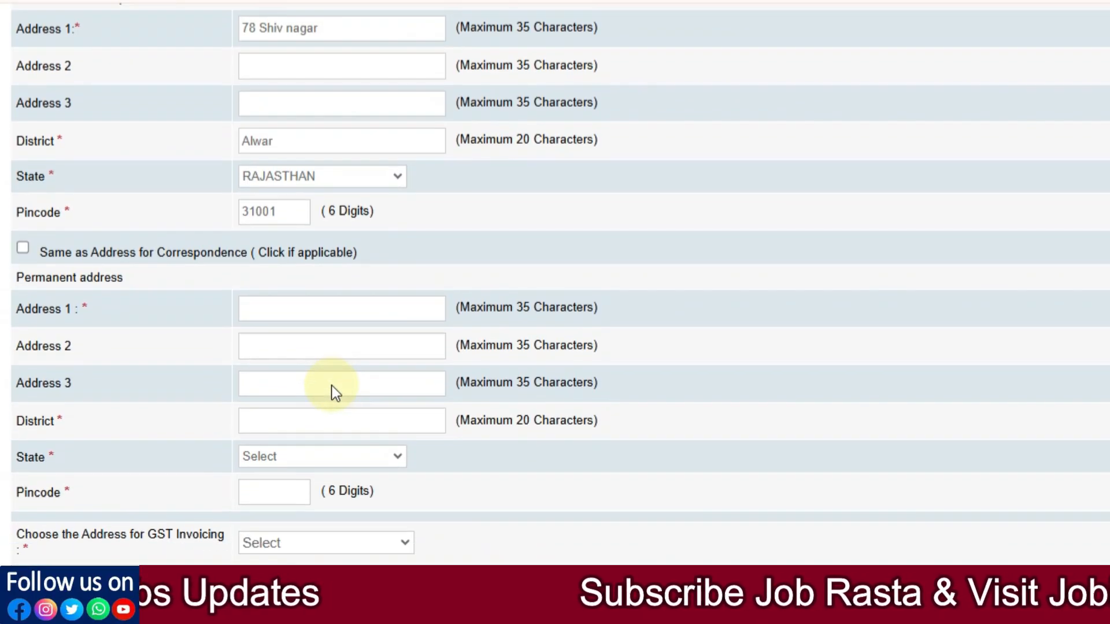
pyautogui.click(22, 248)
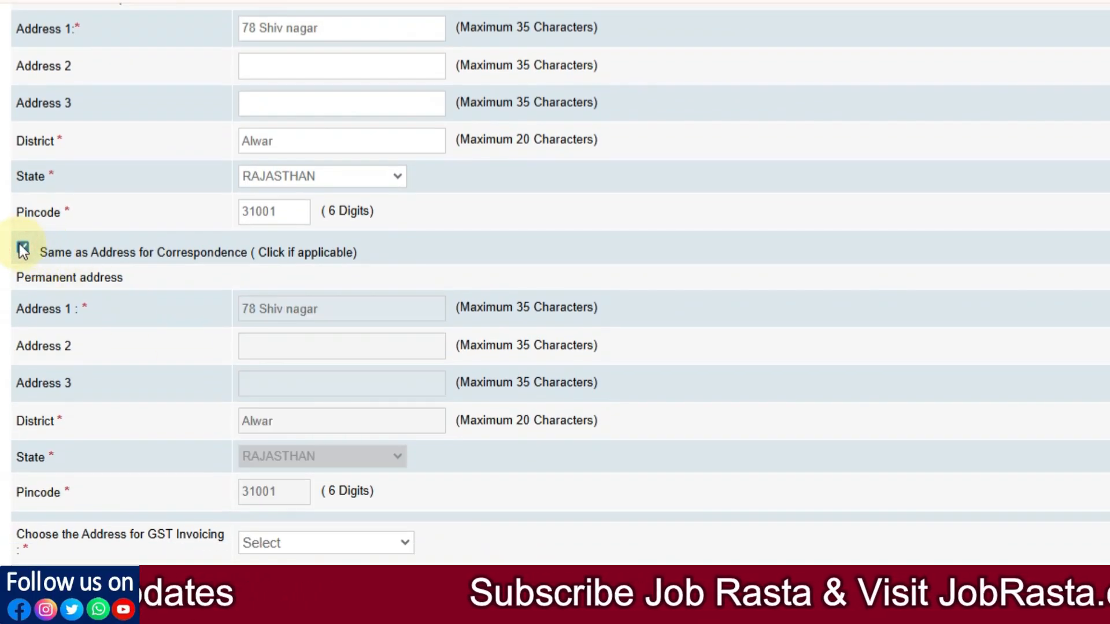
pyautogui.scroll(-5, 11, 347)
pyautogui.click(330, 323)
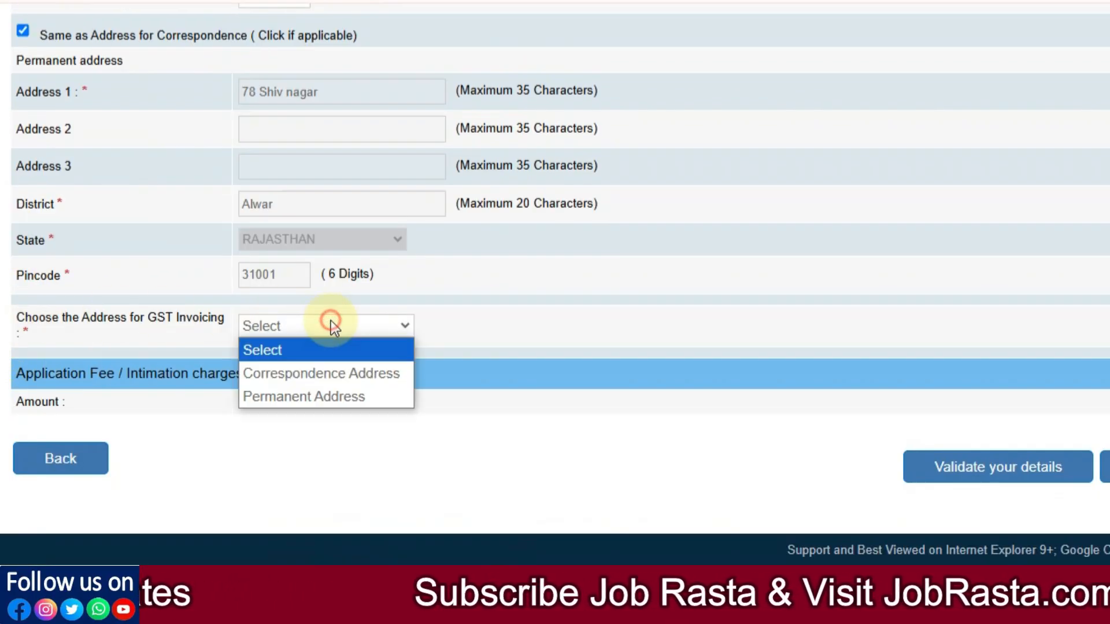
pyautogui.click(300, 398)
pyautogui.scroll(-1, 195, 415)
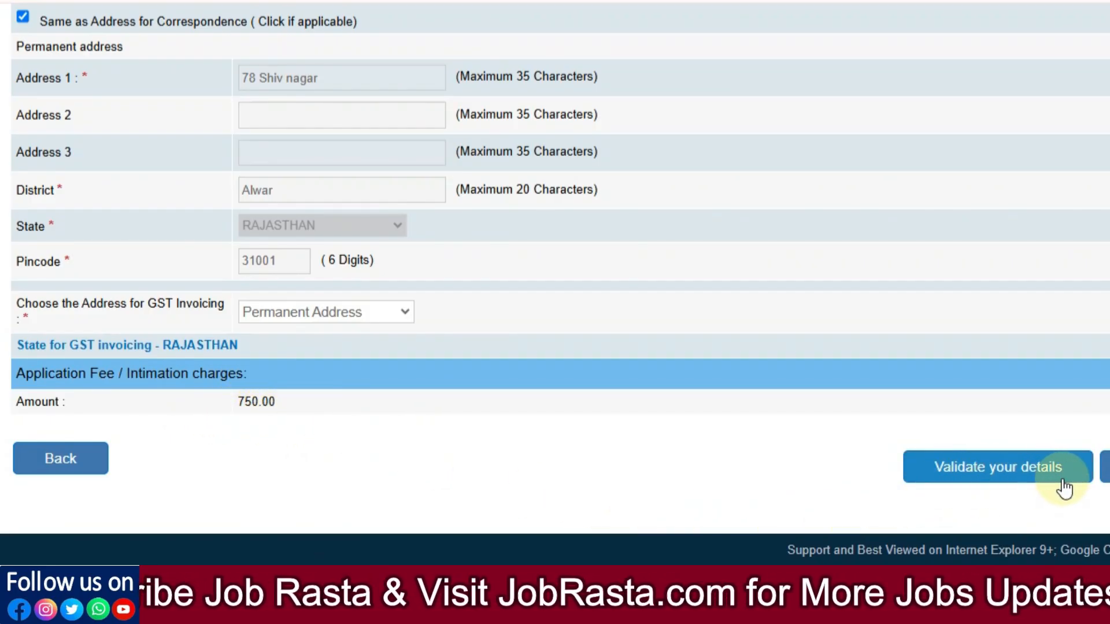
pyautogui.click(1003, 487)
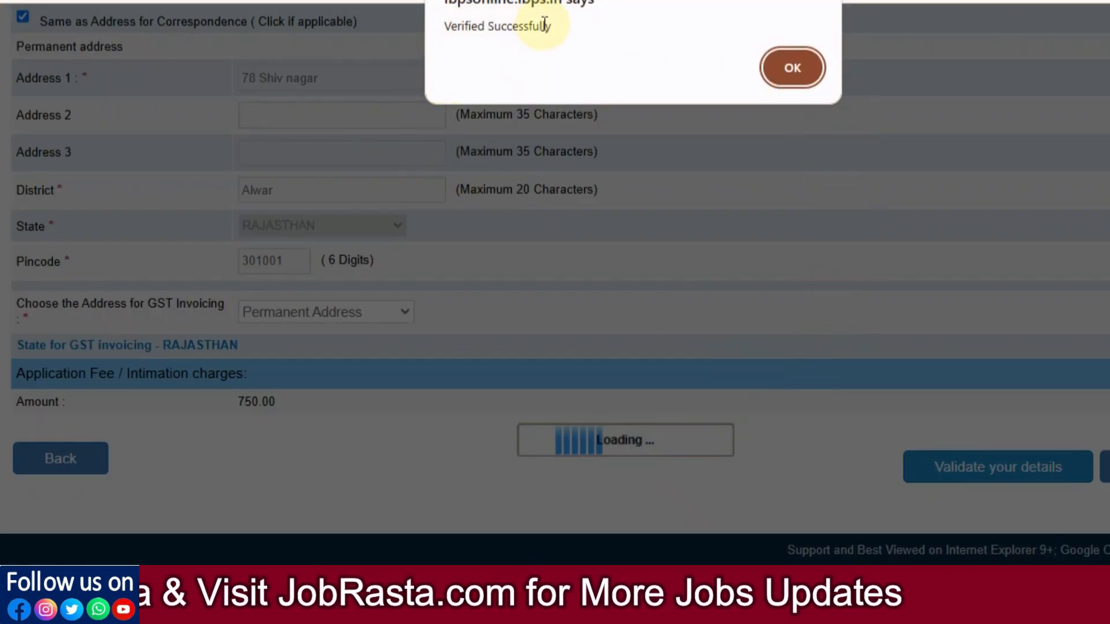
# Step: Set the graduation stream to Arts with college name RKJS
pyautogui.click(790, 71)
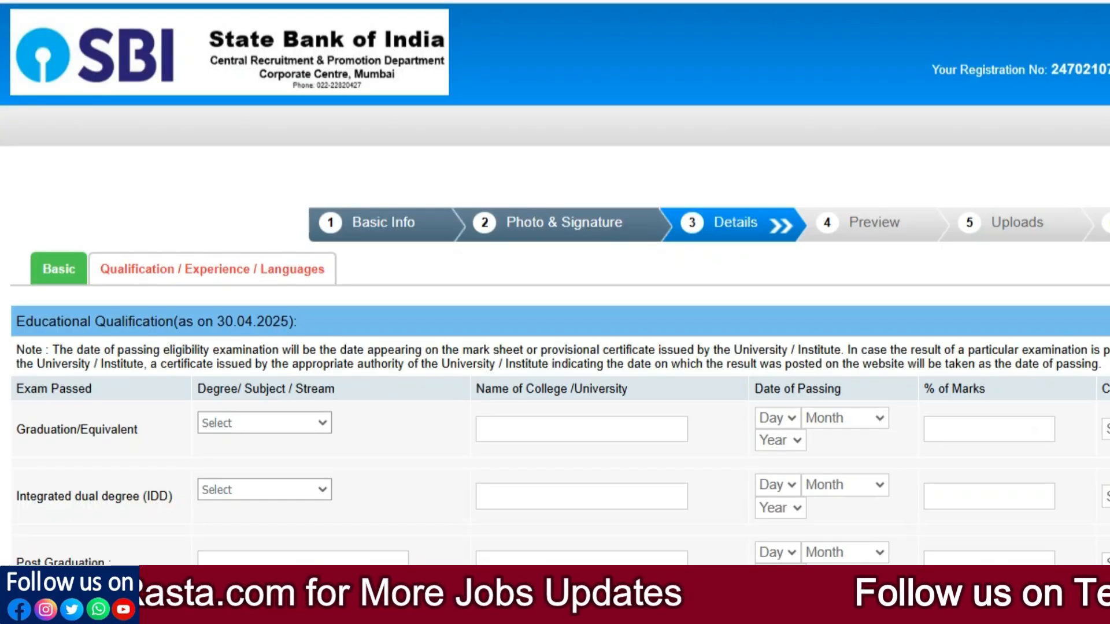
pyautogui.scroll(-2, 276, 415)
pyautogui.scroll(-2, 277, 415)
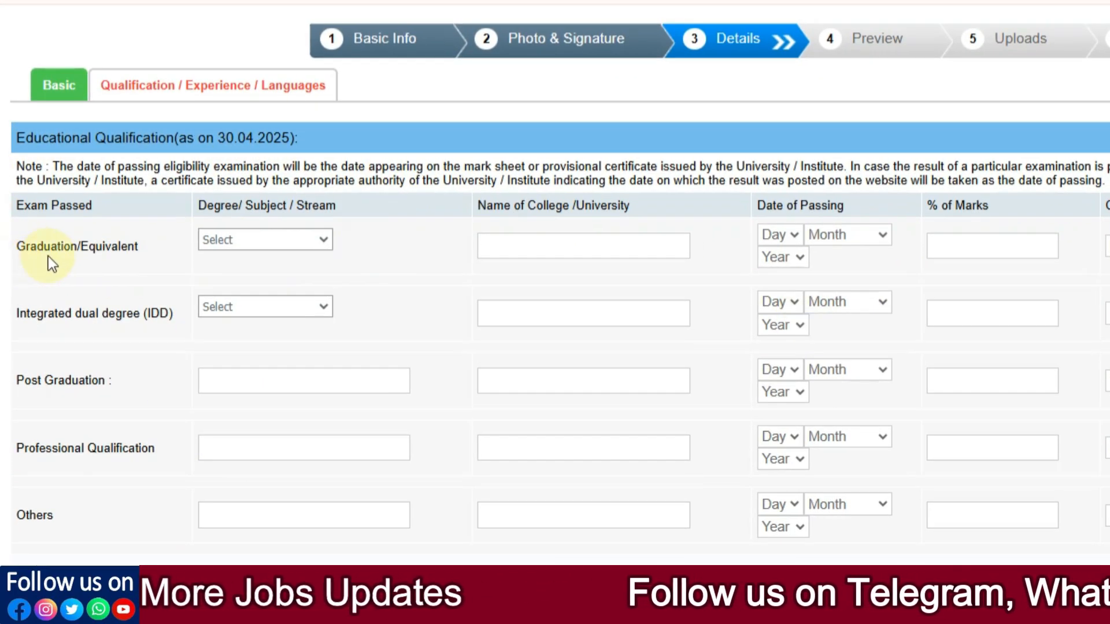
pyautogui.click(215, 237)
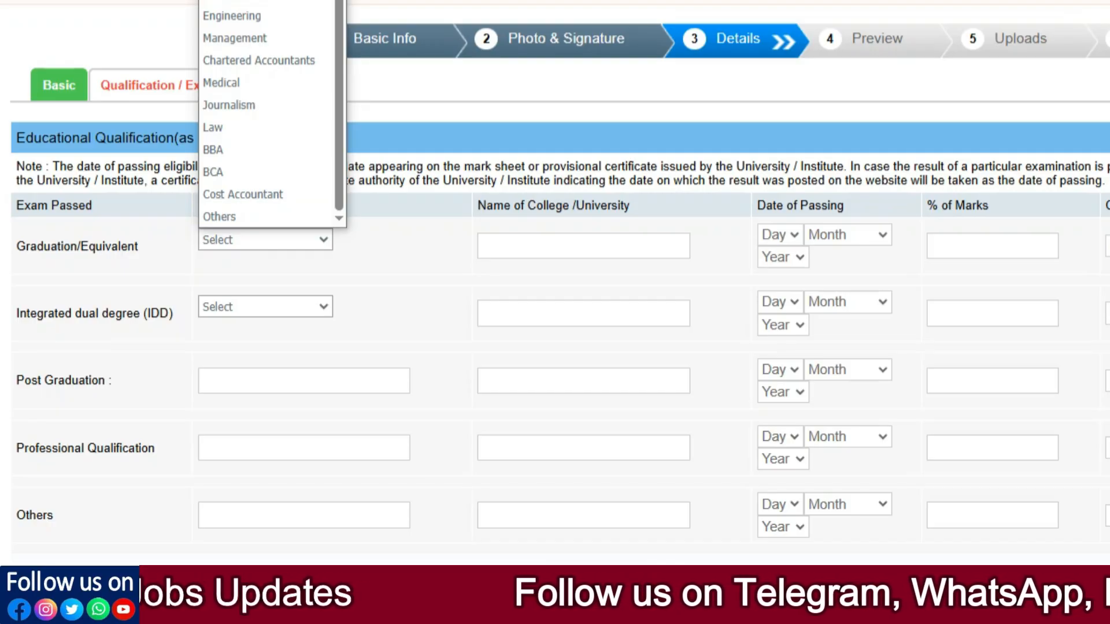
pyautogui.click(254, 1)
pyautogui.click(577, 244)
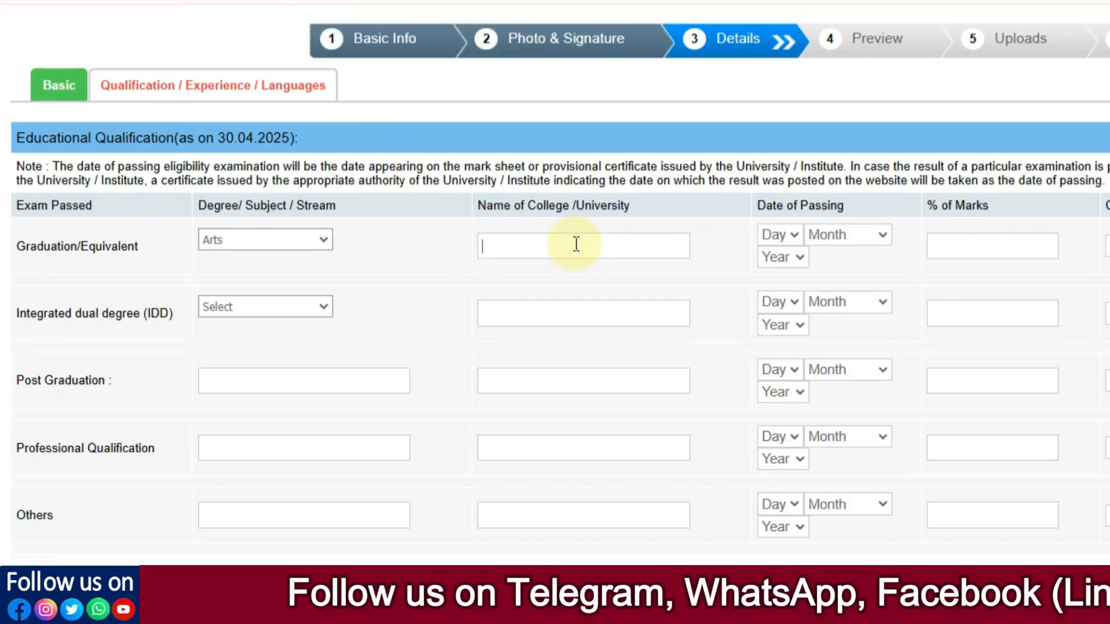
pyautogui.write('RKJS')
pyautogui.press('Tab')
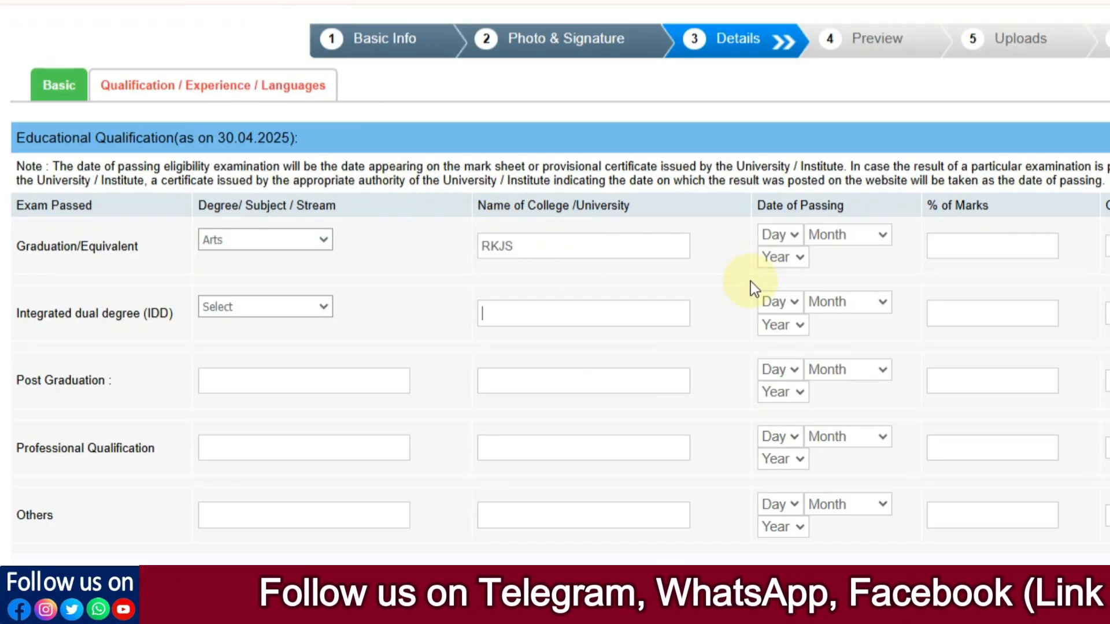
# Step: Pick 06 April 2018 as the Graduation passing date, with 71.00% marks
pyautogui.click(792, 239)
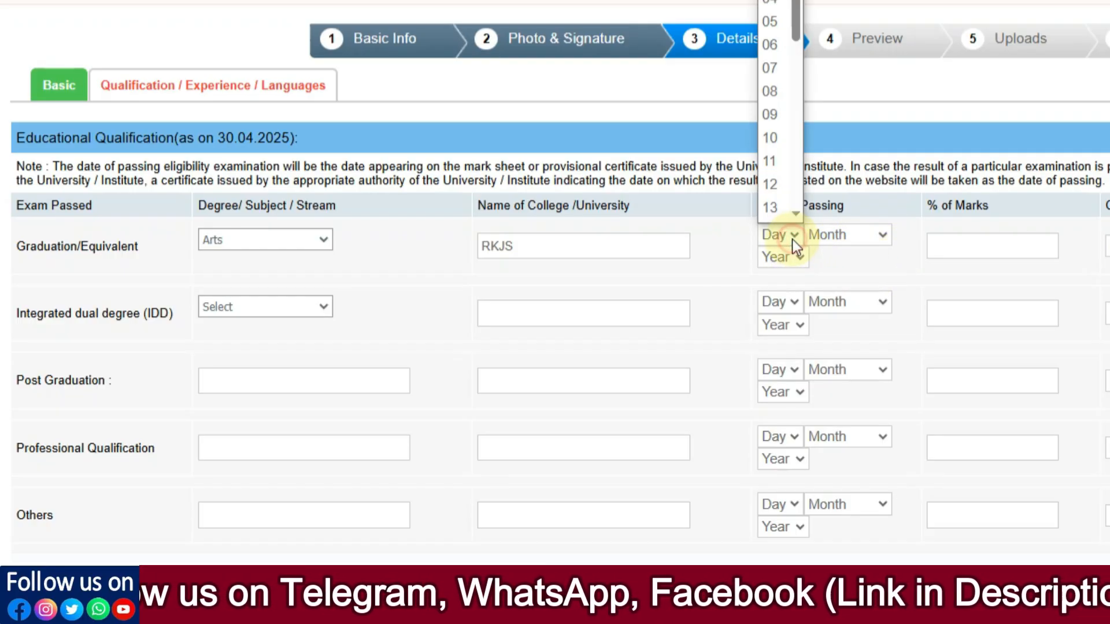
pyautogui.click(776, 45)
pyautogui.click(838, 234)
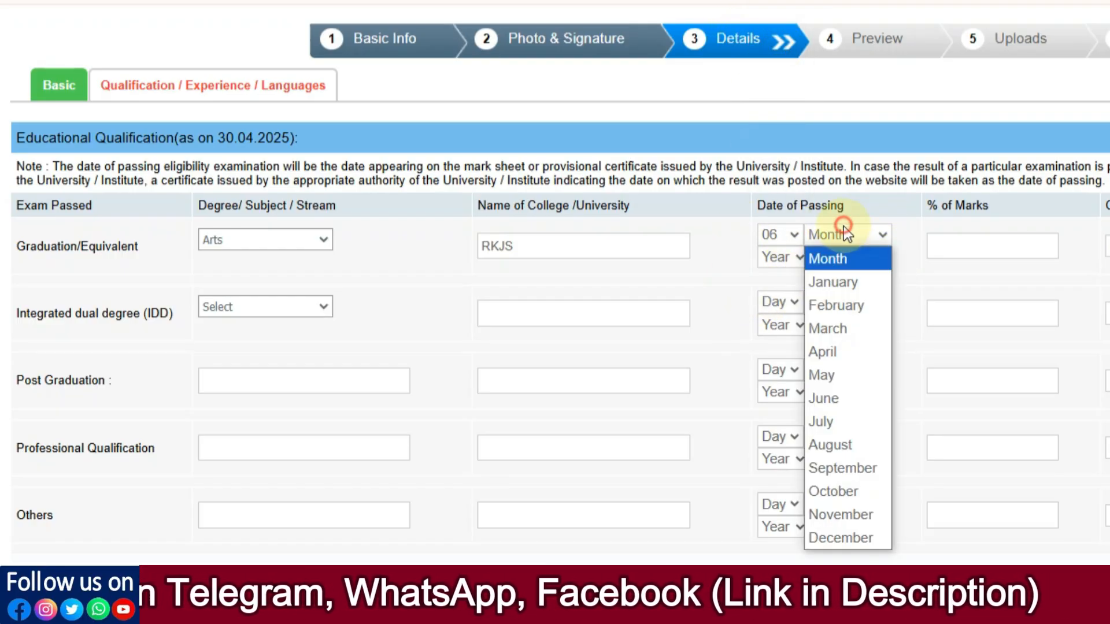
pyautogui.click(841, 347)
pyautogui.click(798, 257)
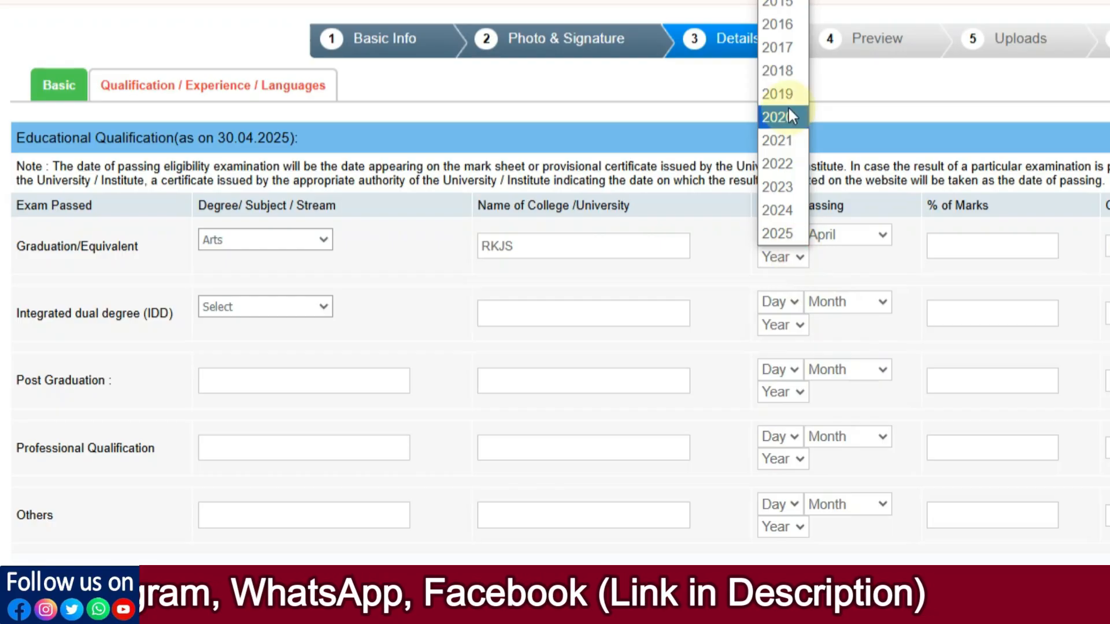
pyautogui.click(777, 71)
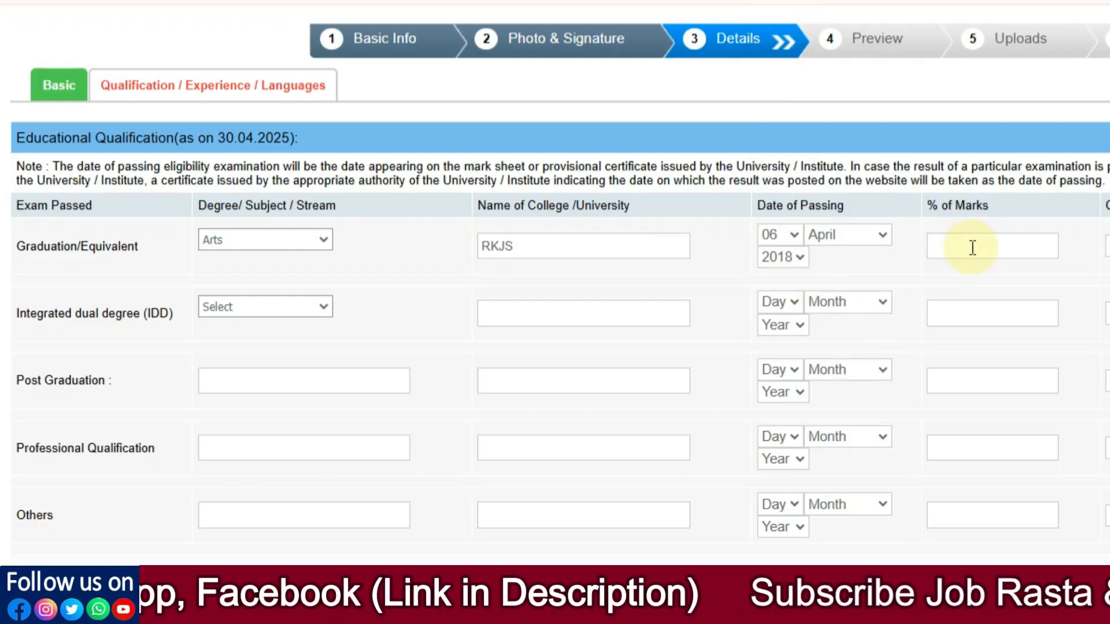
pyautogui.click(1108, 246)
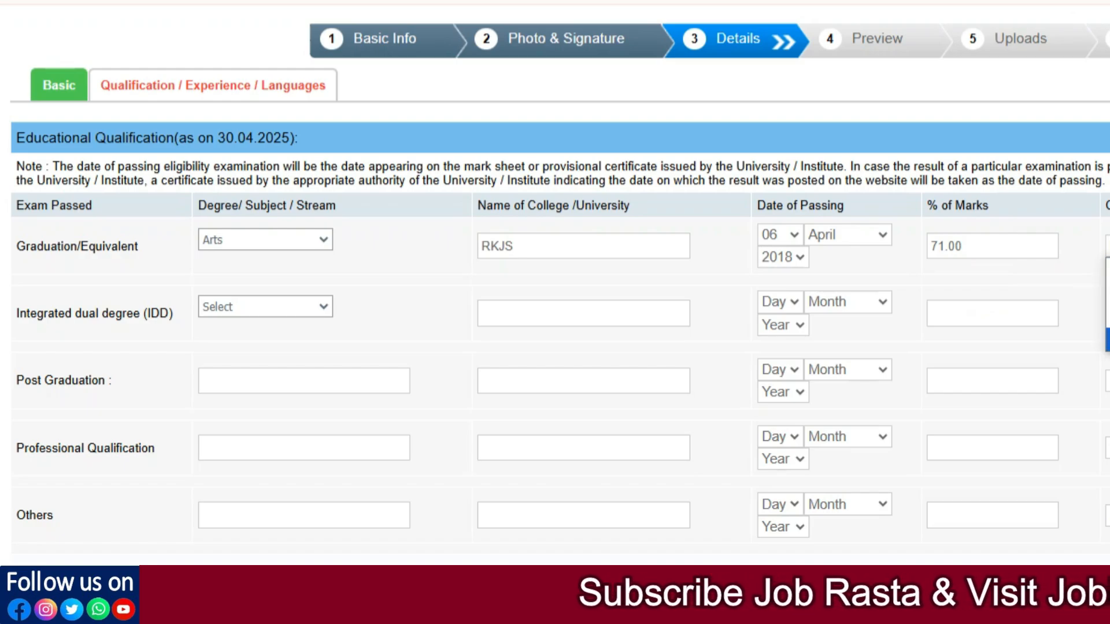
pyautogui.click(1024, 283)
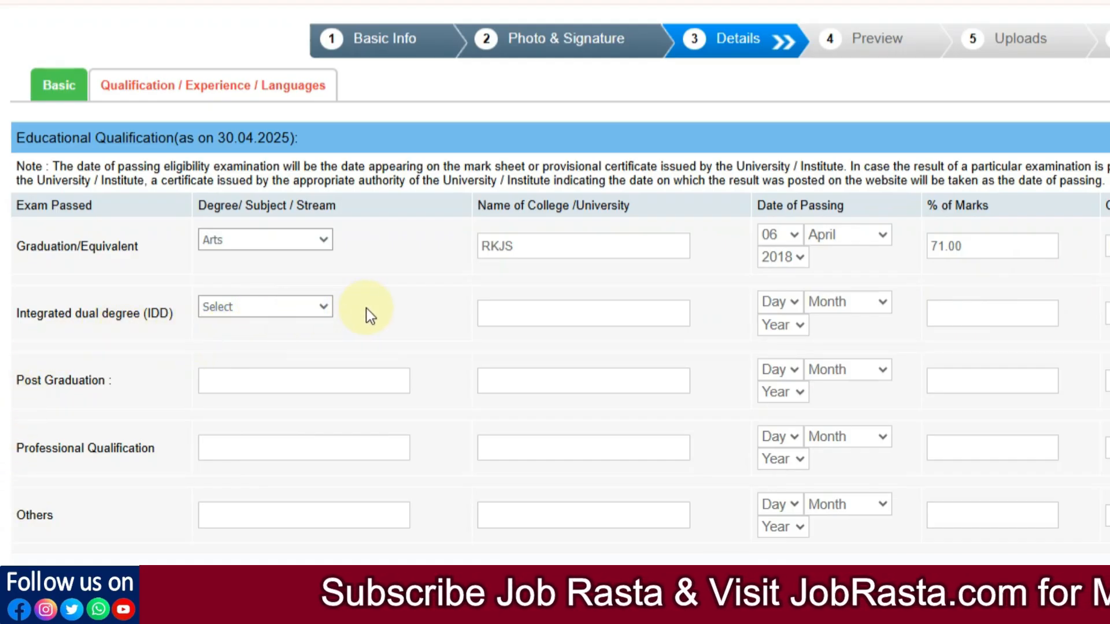
pyautogui.scroll(-2, 552, 391)
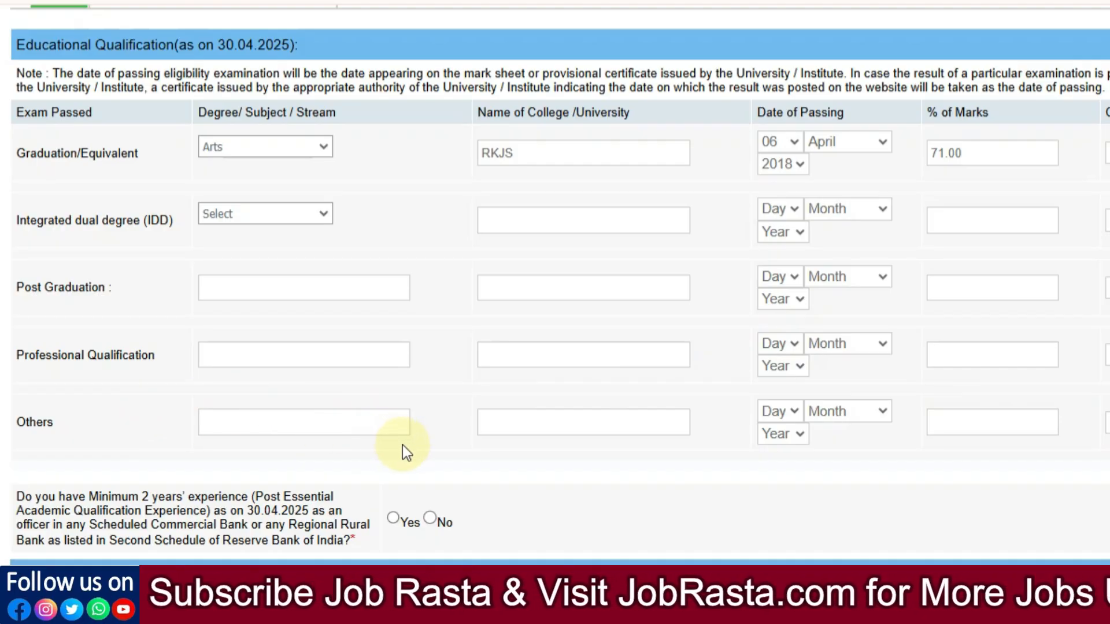
pyautogui.scroll(-4, 649, 280)
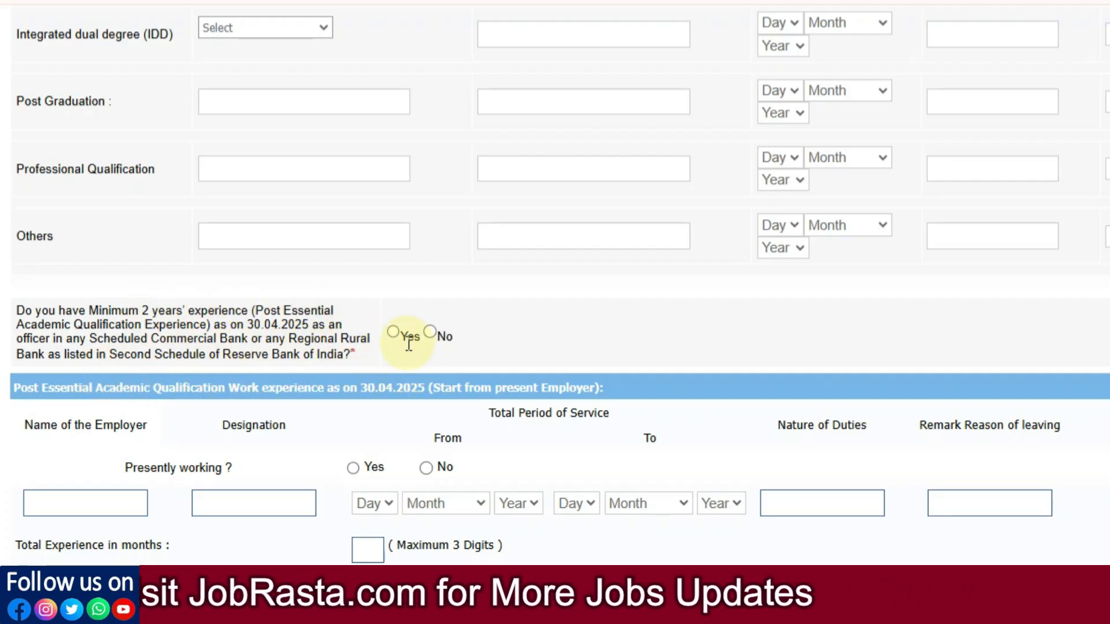
# Step: Answer Yes to two-year bank officer experience and Yes to presently working
pyautogui.click(393, 334)
pyautogui.scroll(-5, 347, 323)
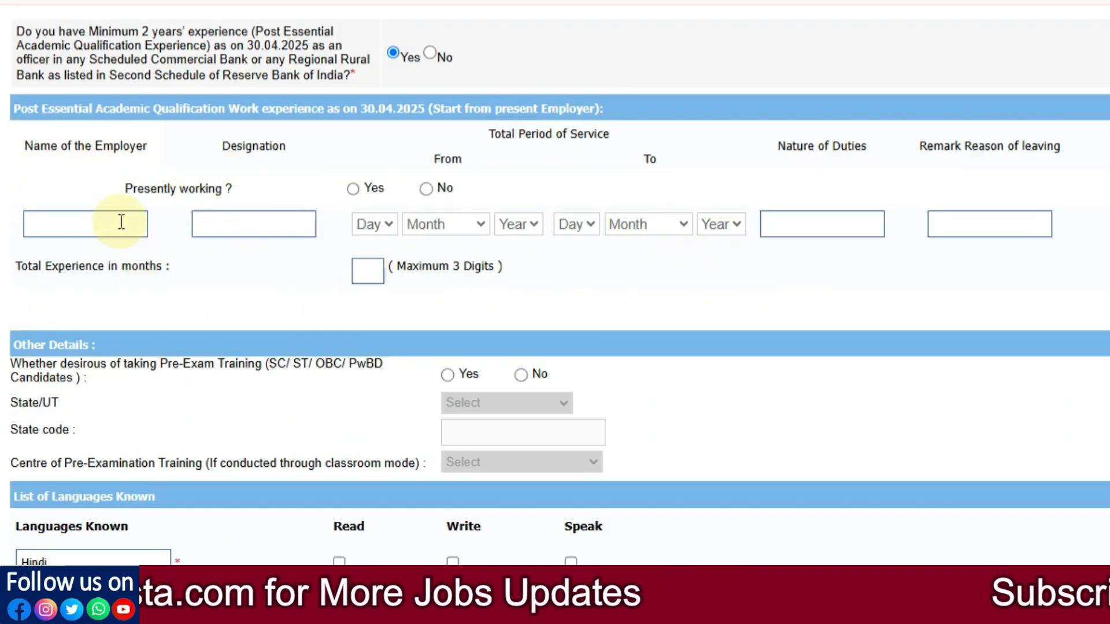
pyautogui.click(352, 189)
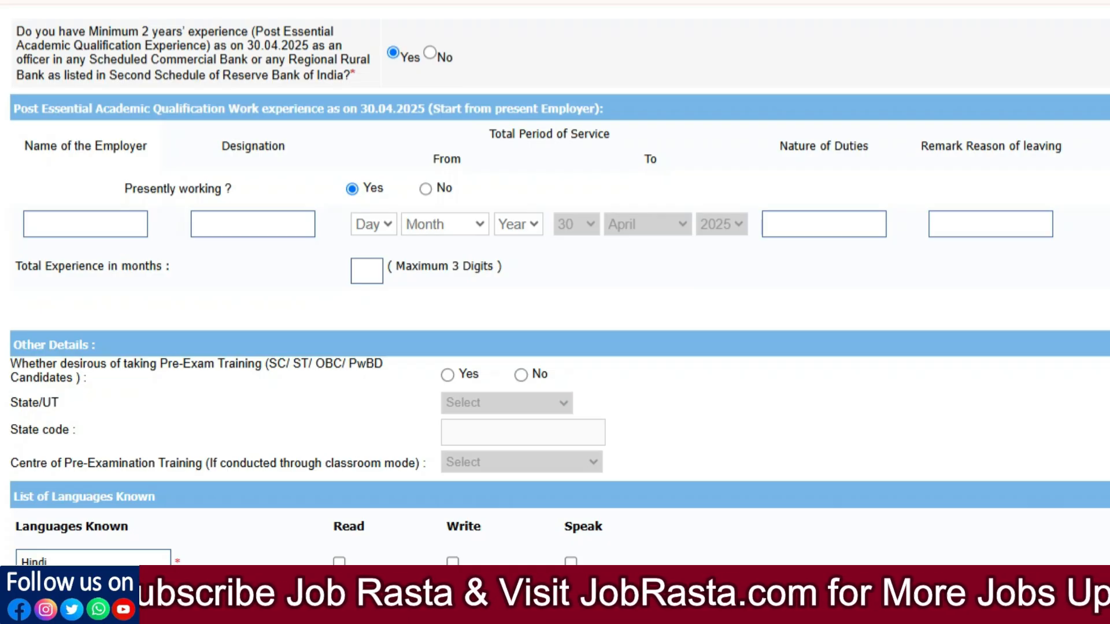
pyautogui.scroll(-4, 112, 193)
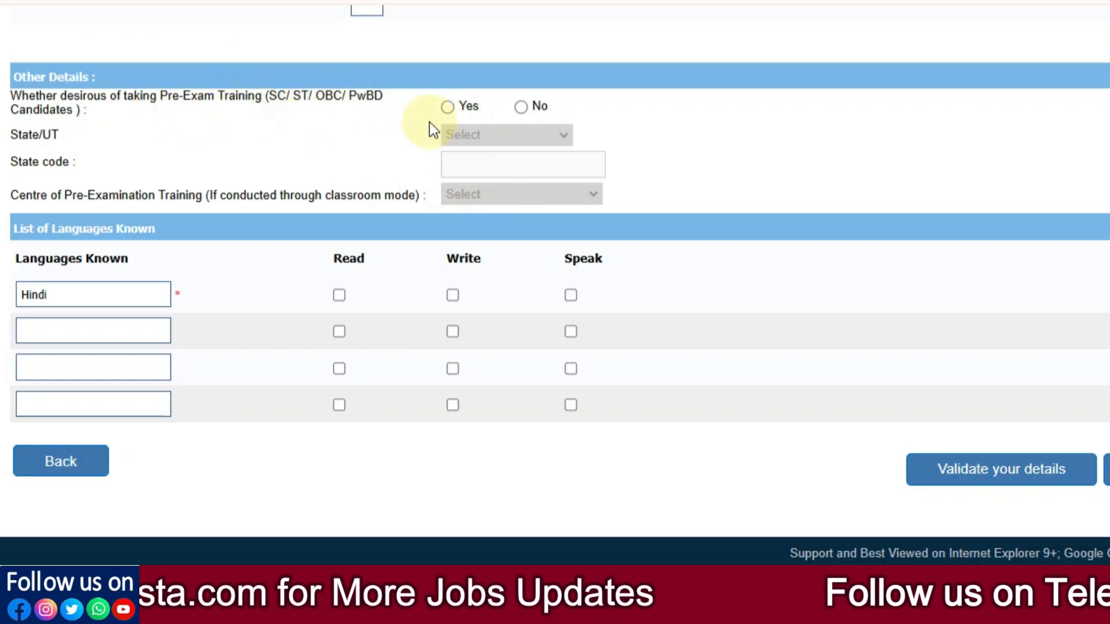
# Step: Opt for pre-exam training, with Rajasthan as the state and Jaipur as the centre
pyautogui.click(449, 108)
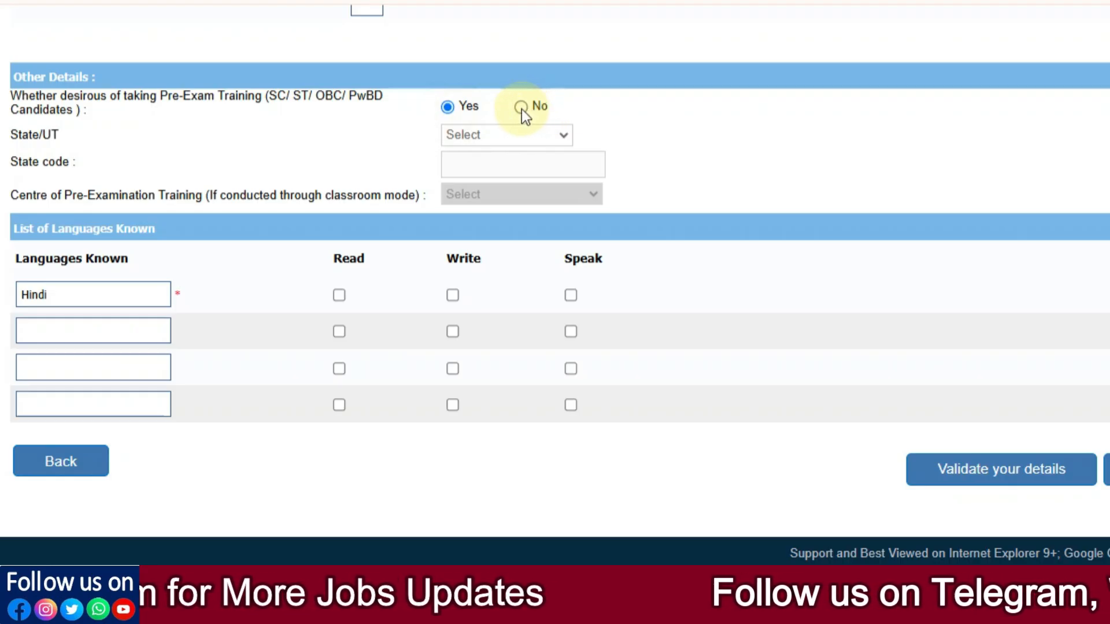
pyautogui.click(521, 108)
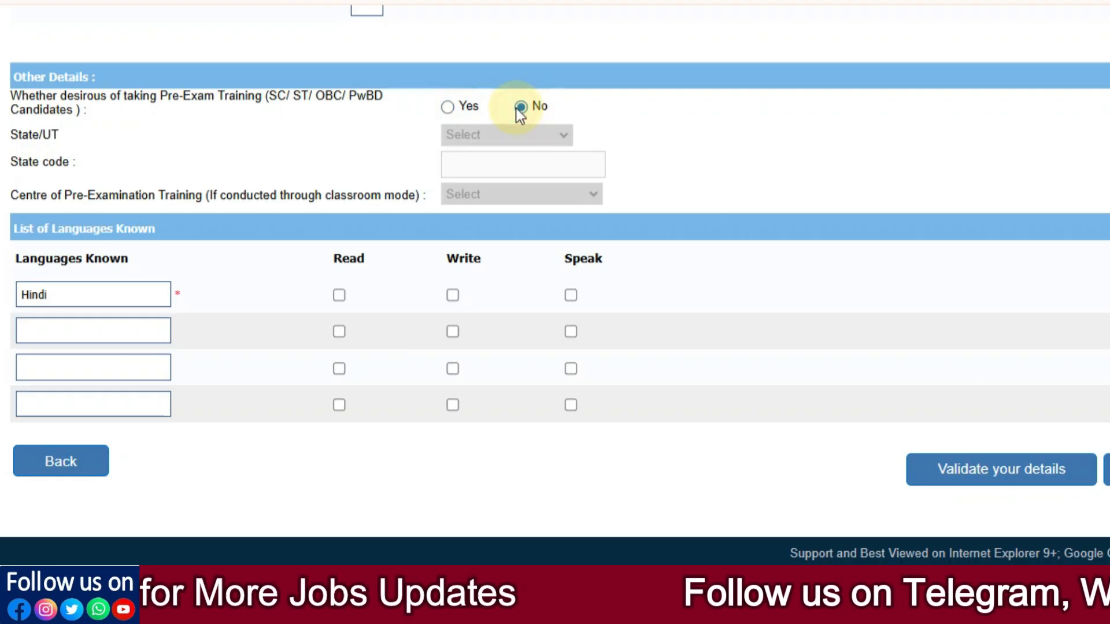
pyautogui.click(447, 108)
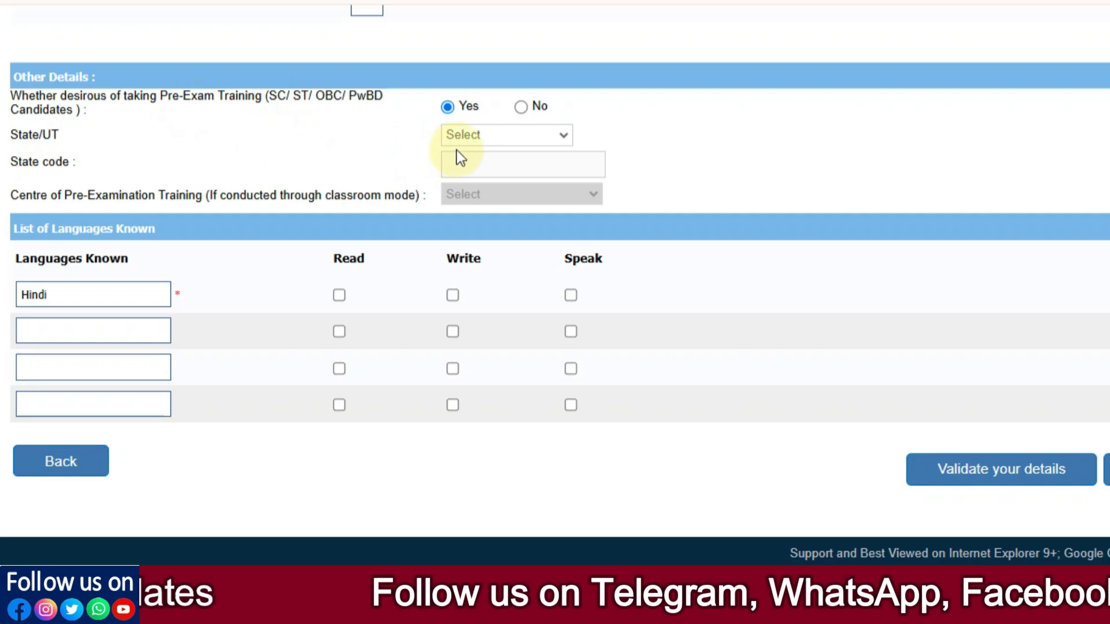
pyautogui.click(484, 141)
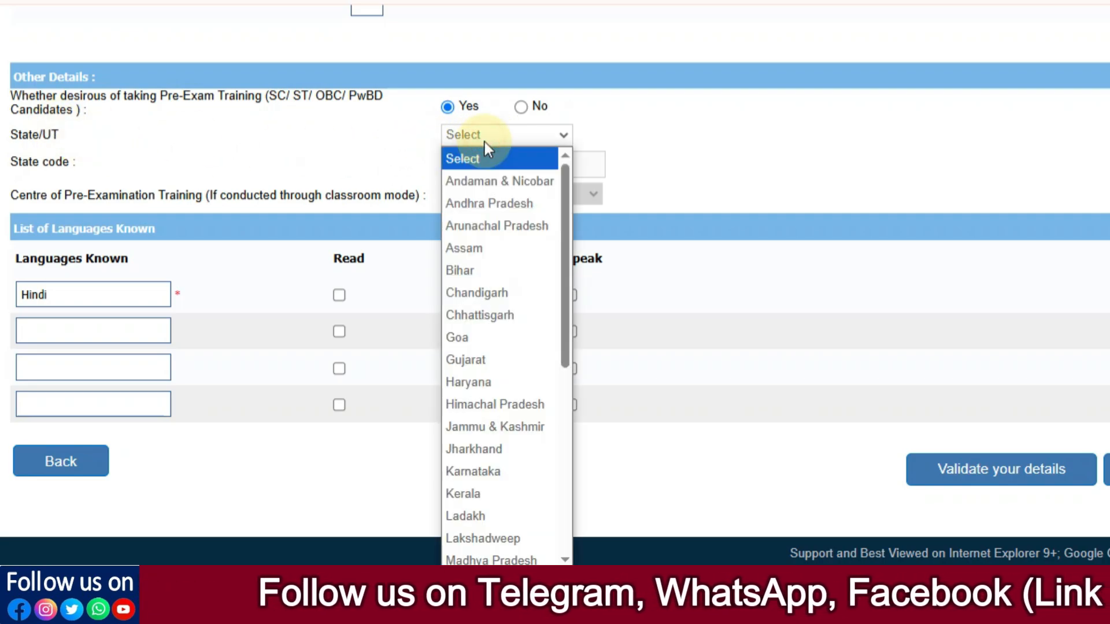
pyautogui.press('r')
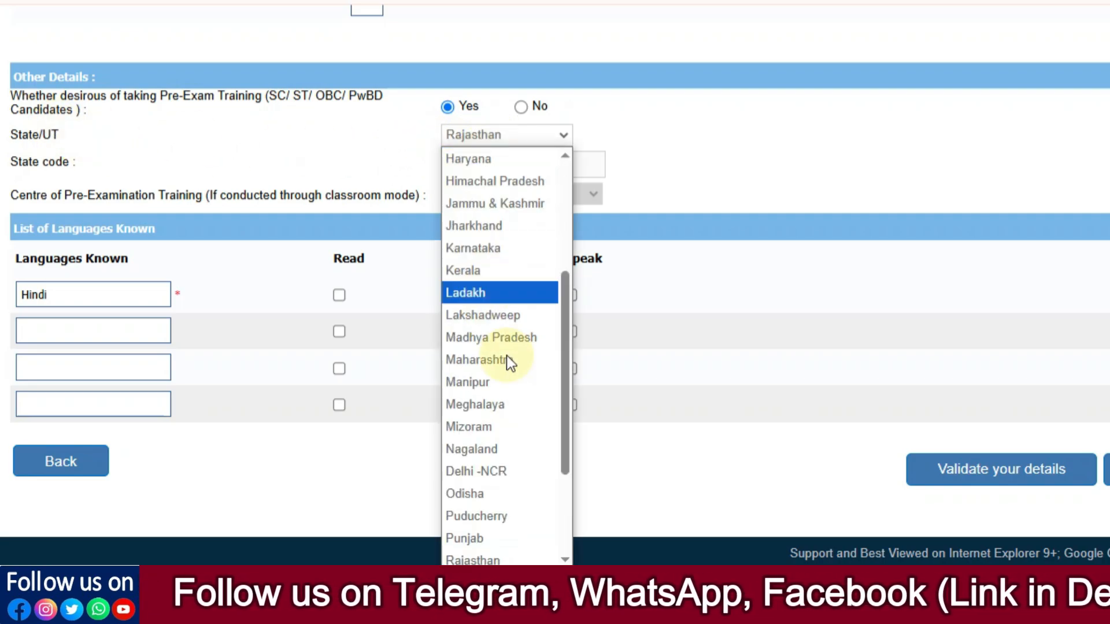
pyautogui.click(487, 555)
pyautogui.click(485, 190)
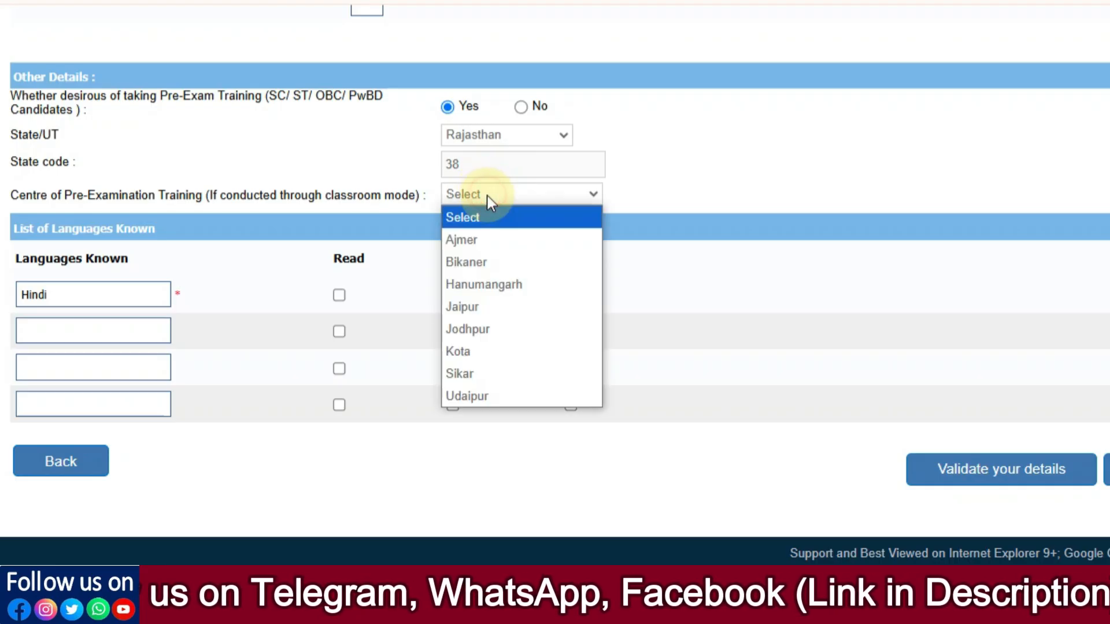
pyautogui.click(489, 310)
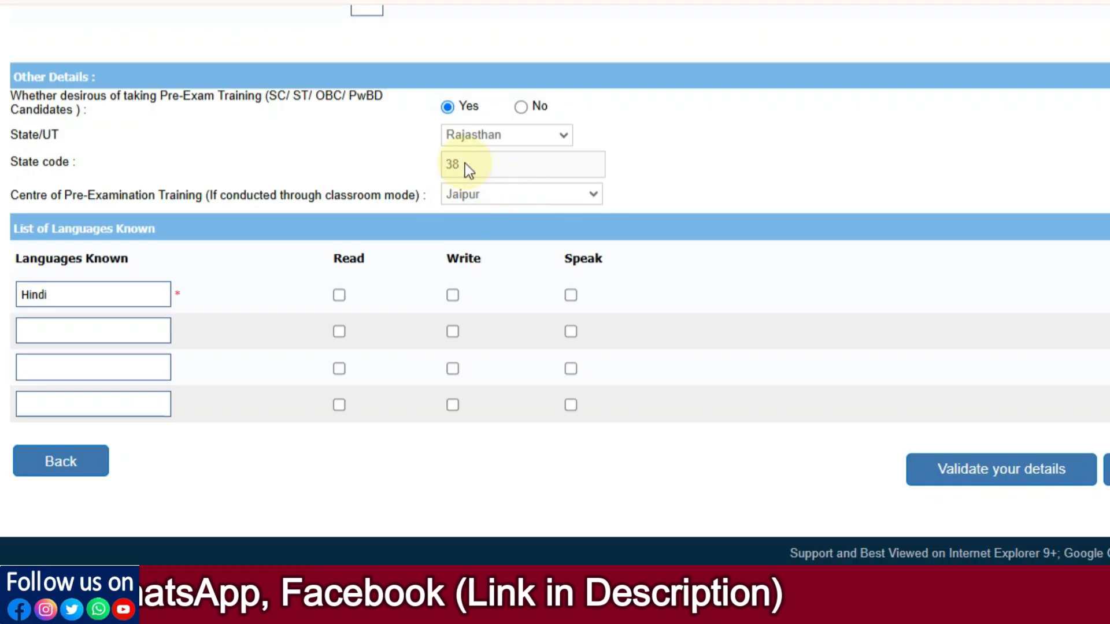
# Step: Add English as a language and tick read, write and speak for both Hindi and English
pyautogui.click(702, 171)
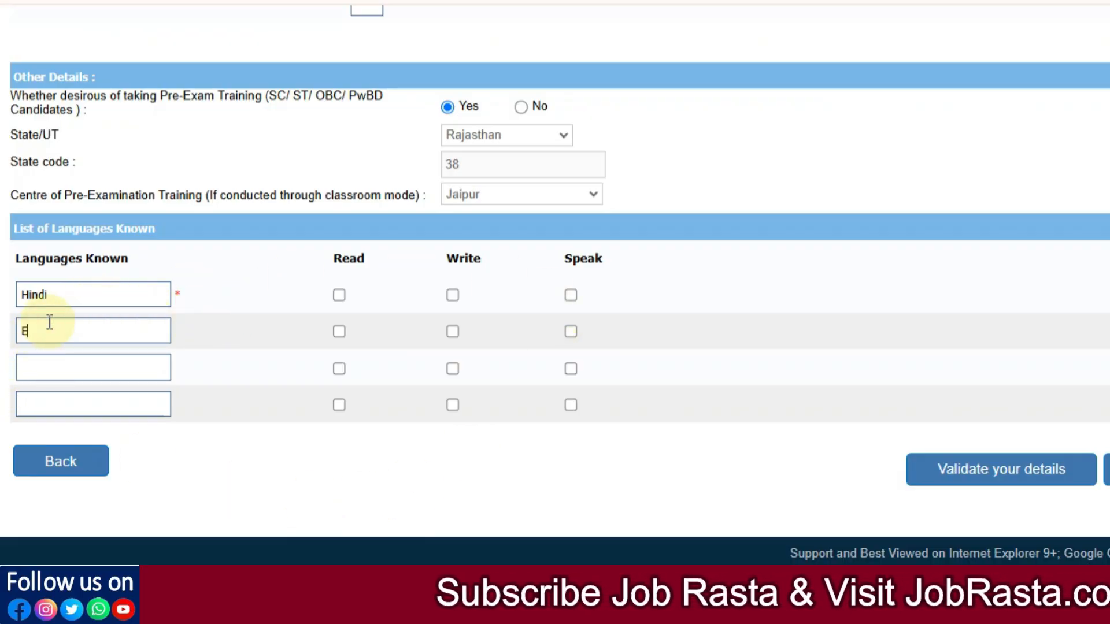
pyautogui.write('glish')
pyautogui.click(178, 370)
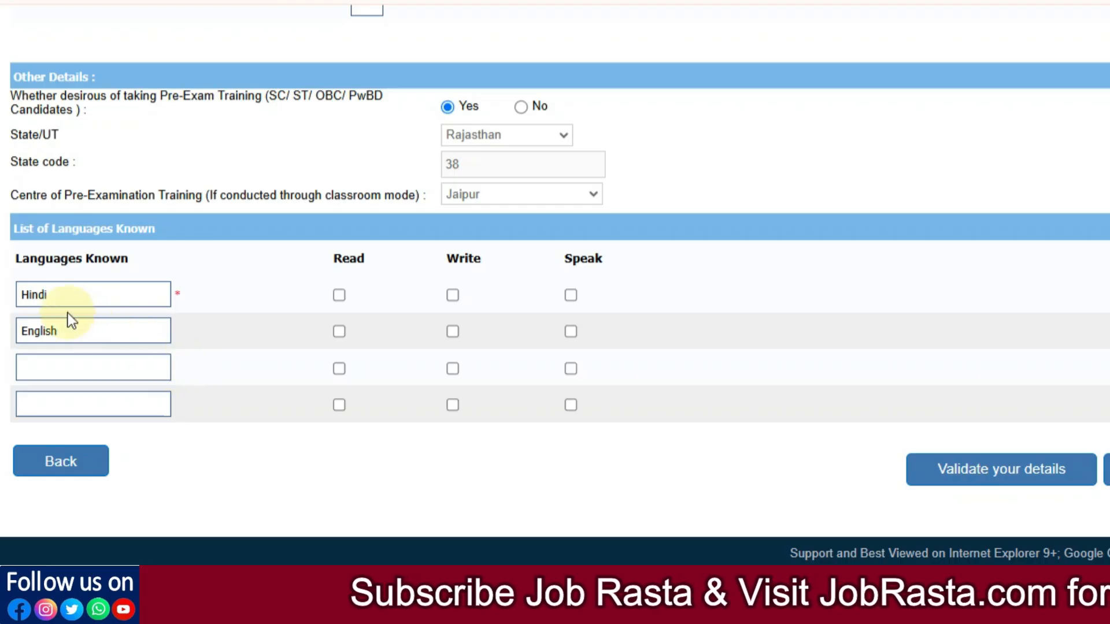
pyautogui.click(338, 296)
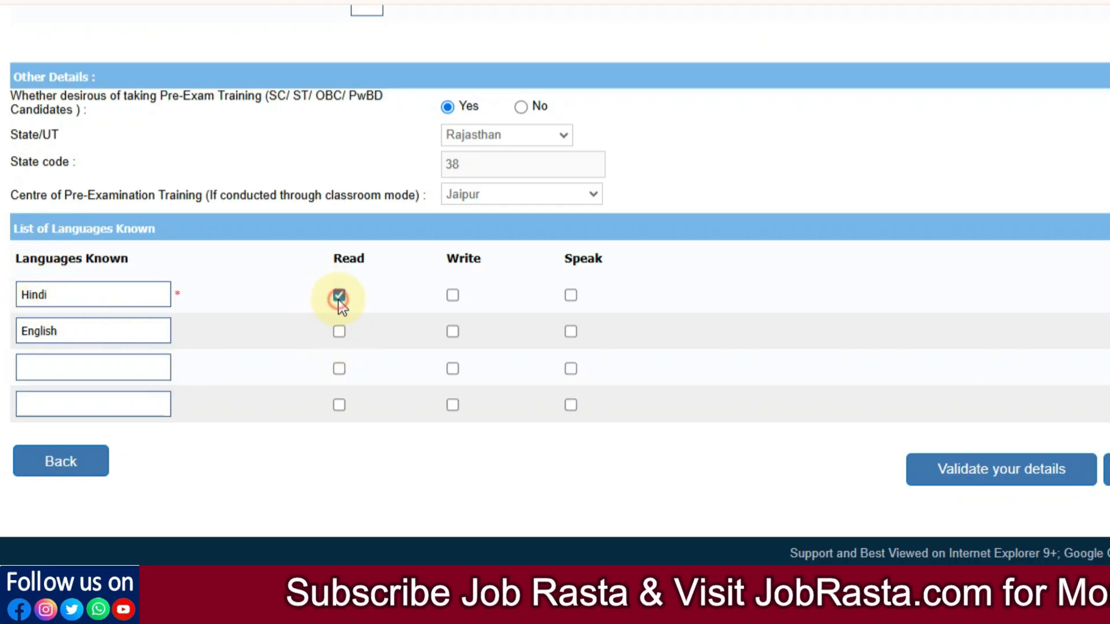
pyautogui.click(452, 296)
pyautogui.click(570, 295)
pyautogui.click(571, 294)
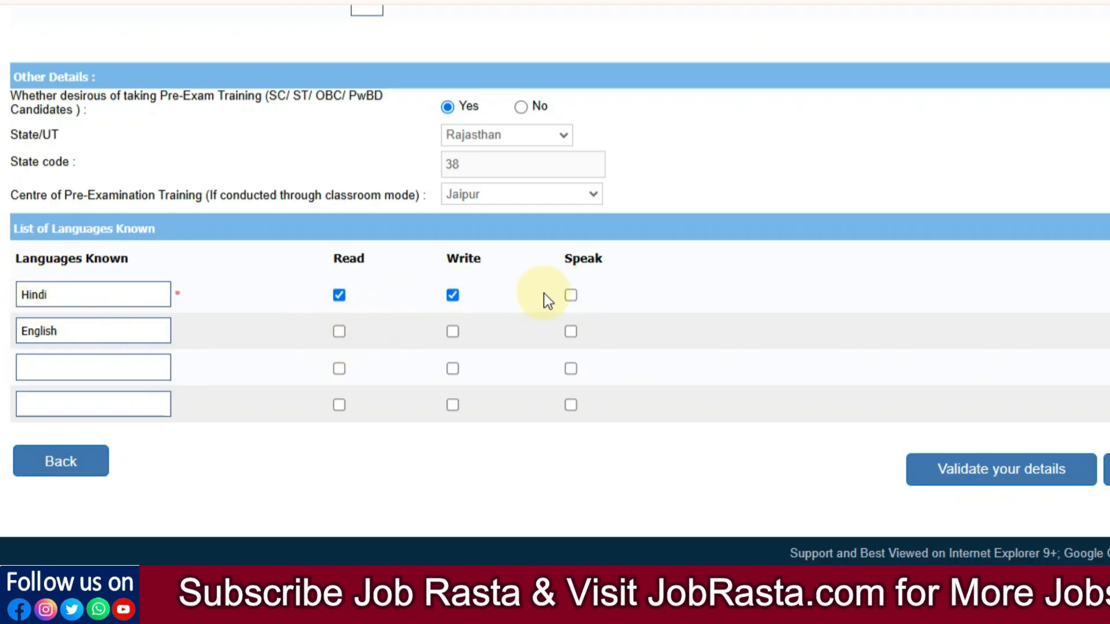
pyautogui.click(570, 295)
pyautogui.click(339, 332)
pyautogui.click(453, 331)
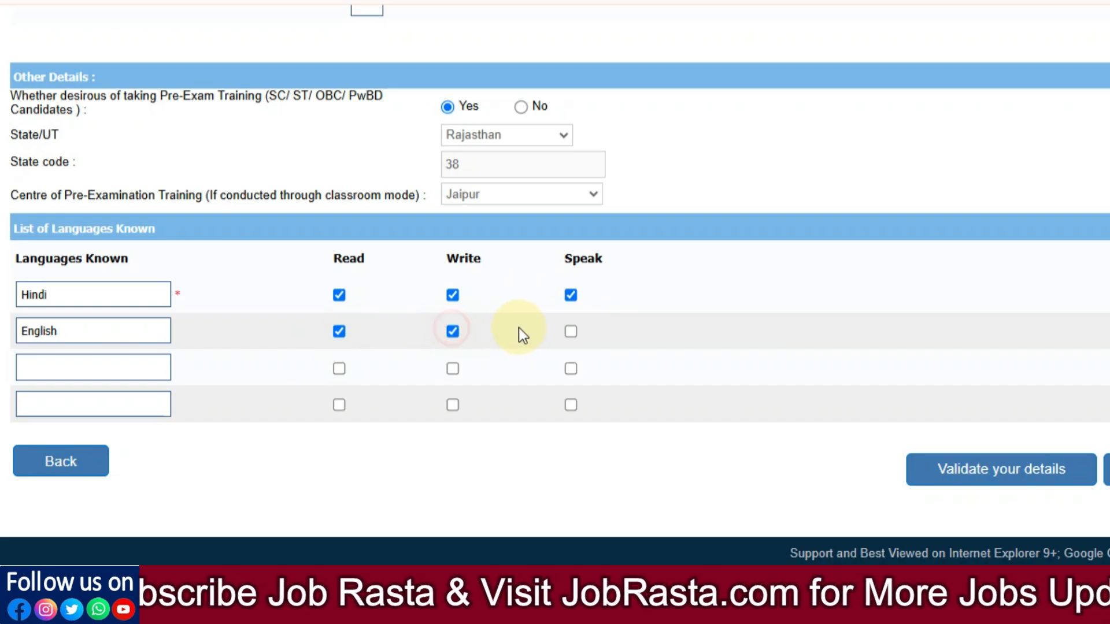
pyautogui.click(571, 331)
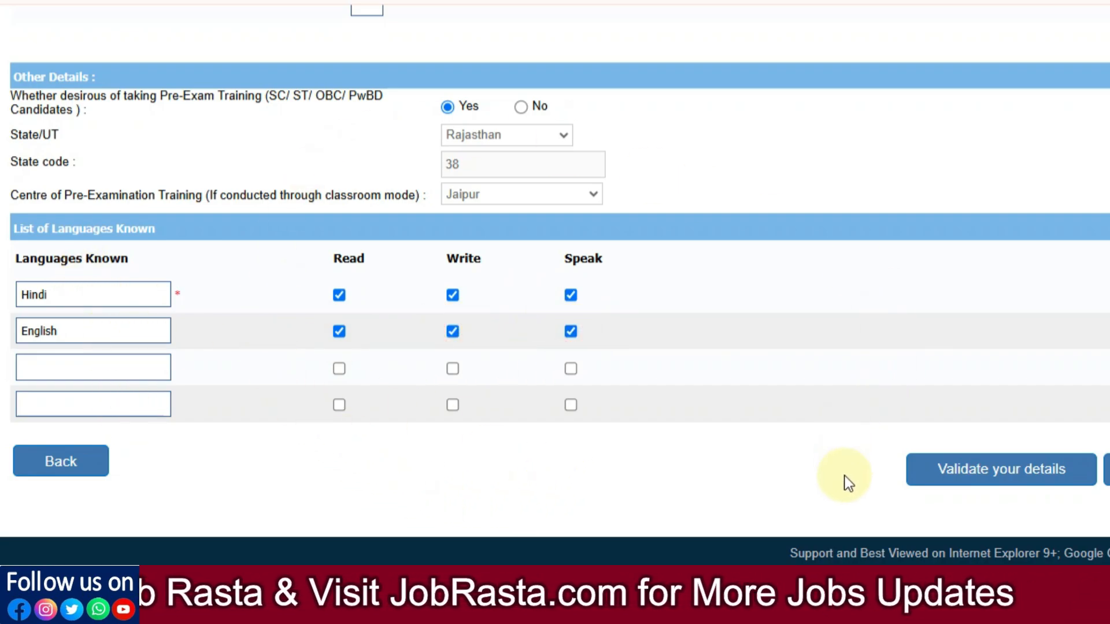
# Step: Validate the details, dismiss the Verified Successfully alert, and tick I Agree on the declaration
pyautogui.click(998, 490)
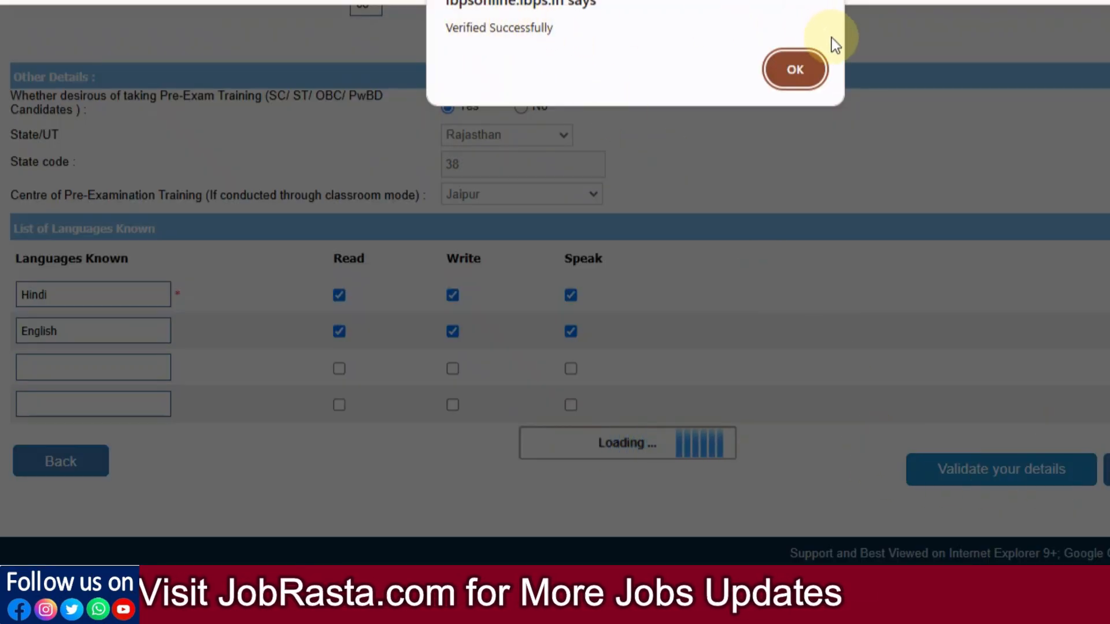
pyautogui.click(787, 67)
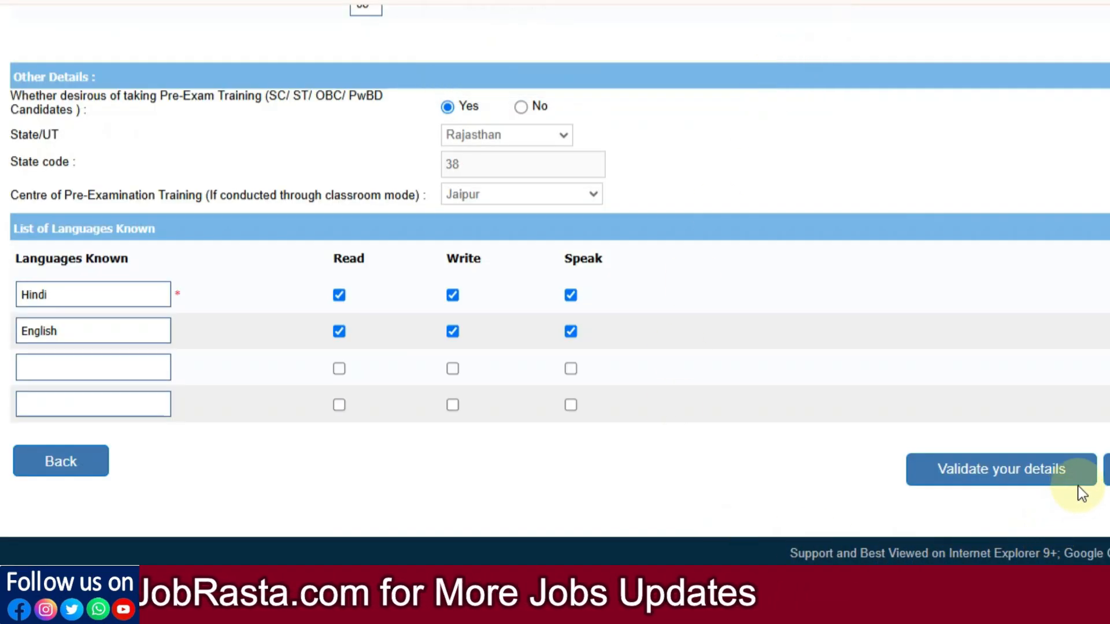
pyautogui.scroll(-10, 539, 367)
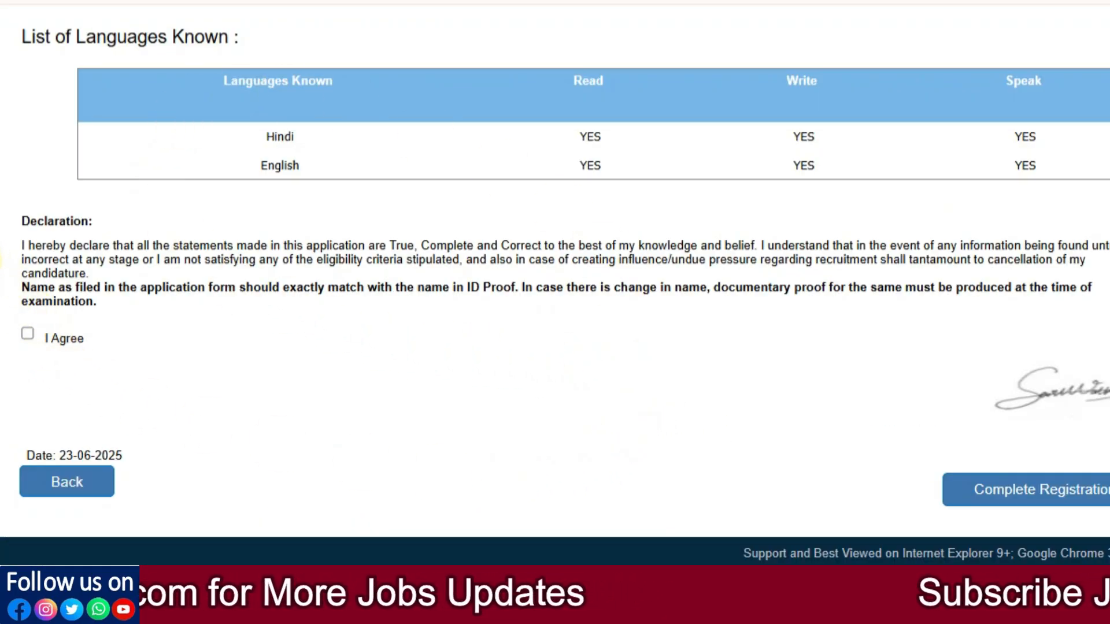
pyautogui.click(26, 333)
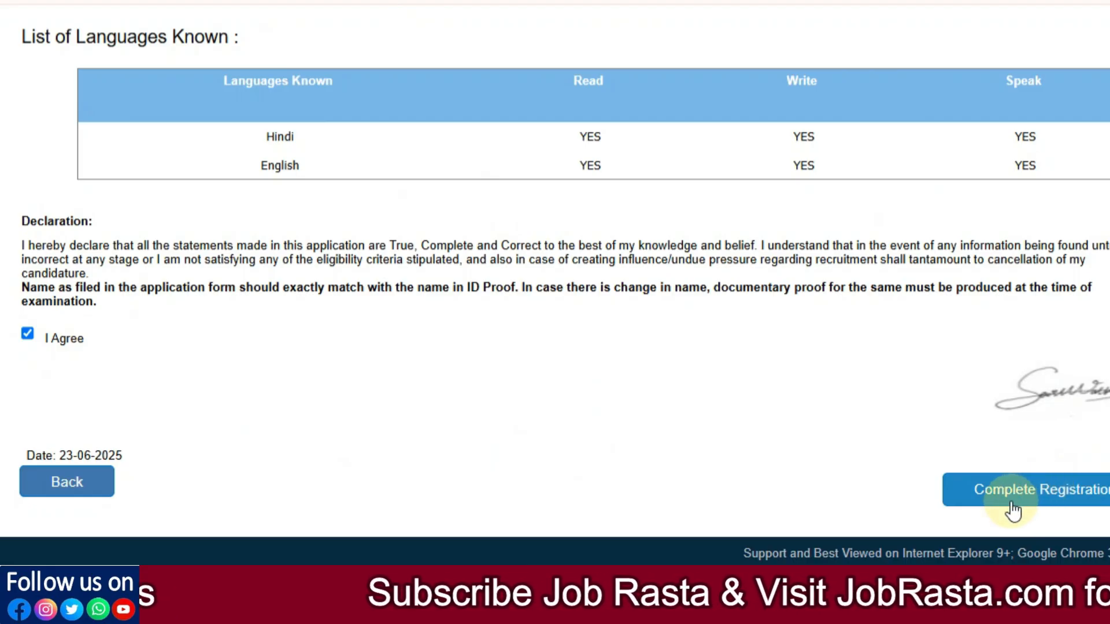
# Step: Complete the registration and scroll through the Uploads page's Documents Upload List
pyautogui.click(1058, 497)
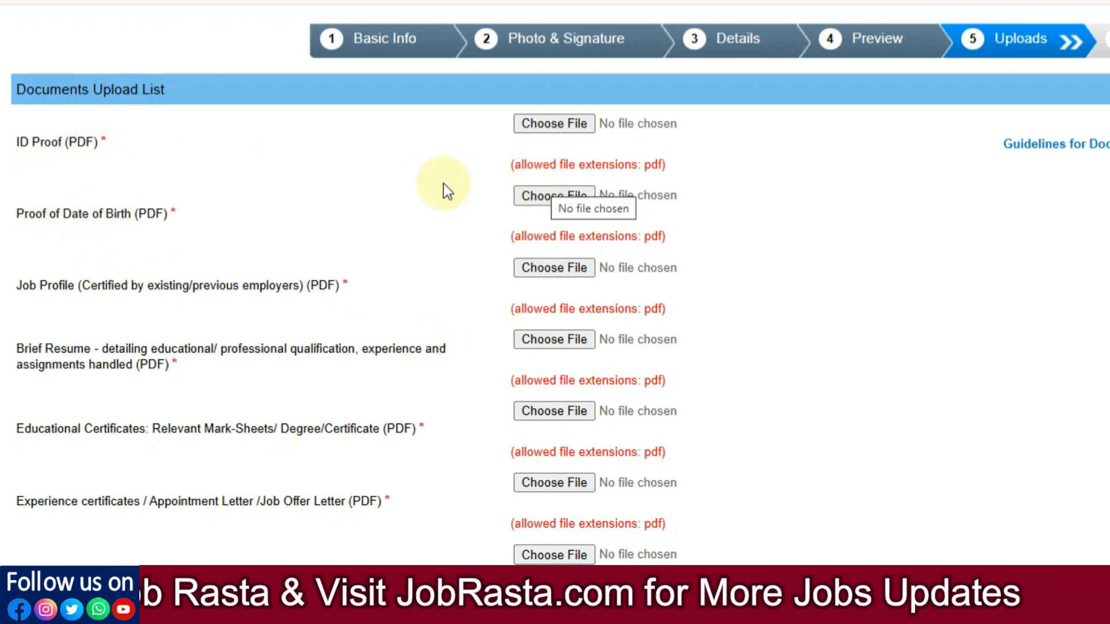
pyautogui.scroll(-2, 107, 158)
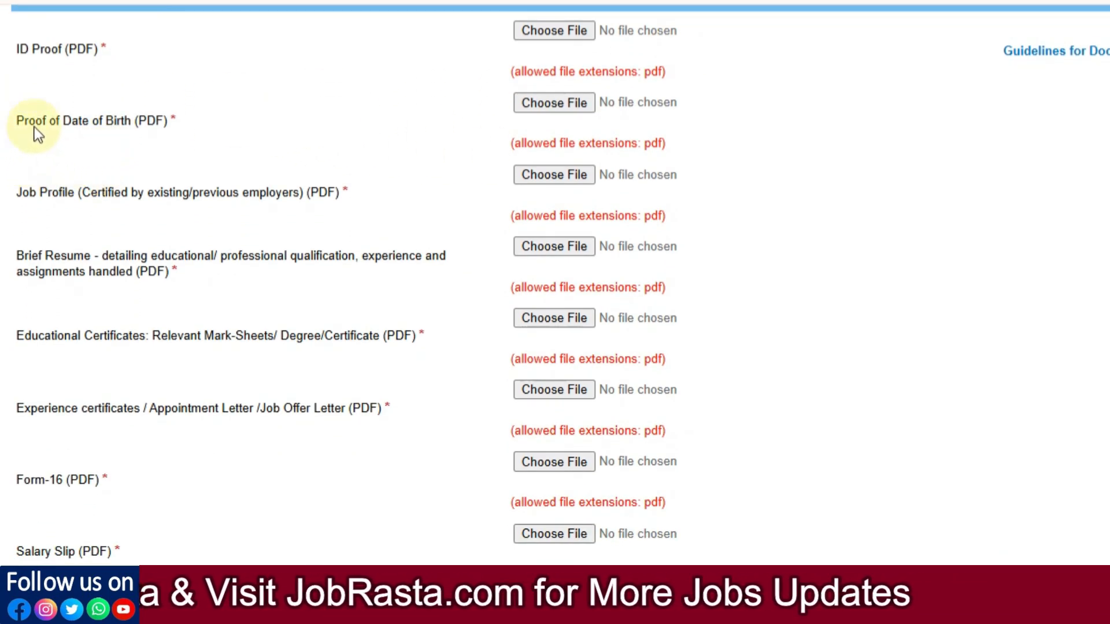